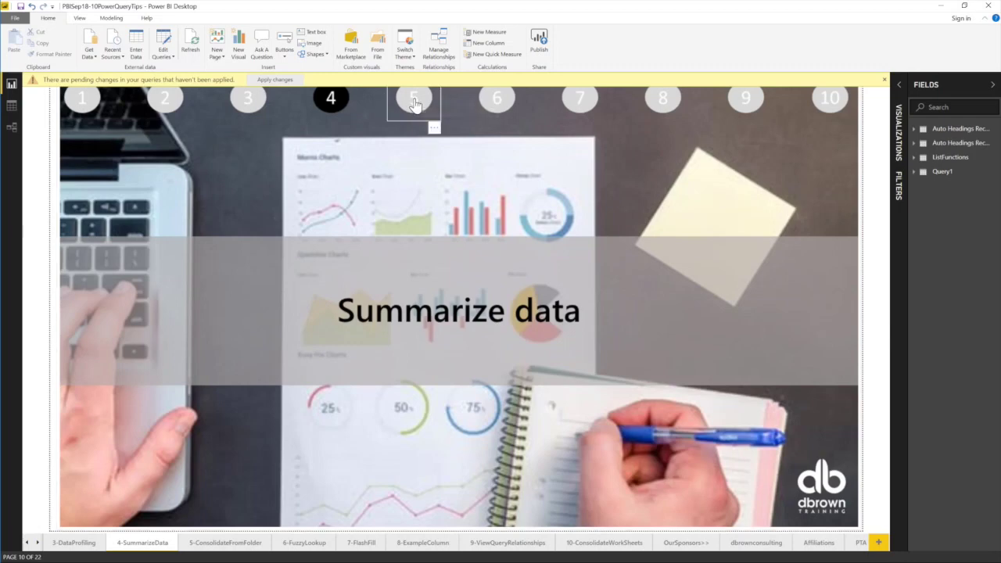
Browse the Function Help, Auto match headings, data profiling and Summarize data pages, ending on Consolidate From Folder.
ctrl+click(414, 104)
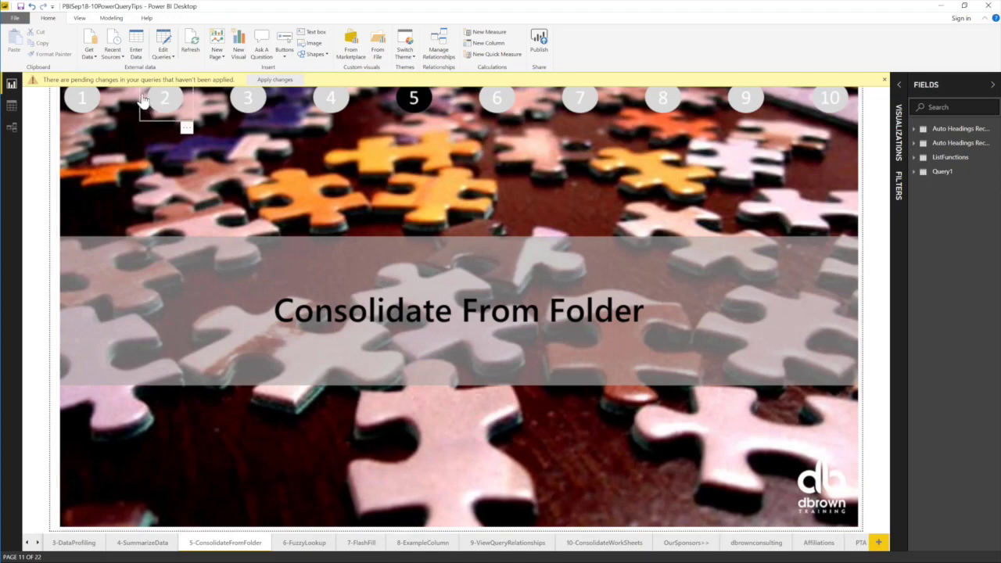
ctrl+click(84, 104)
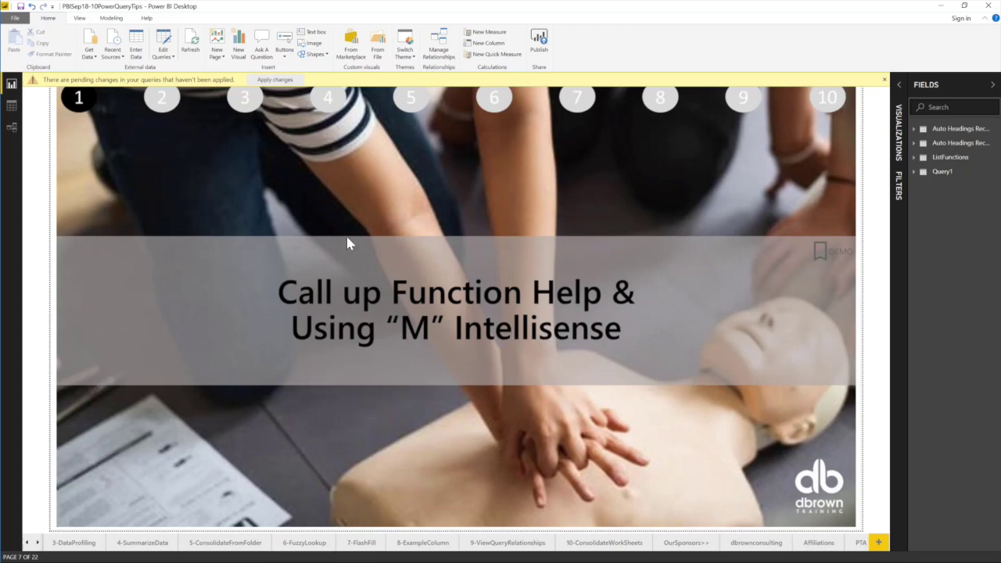
ctrl+click(161, 107)
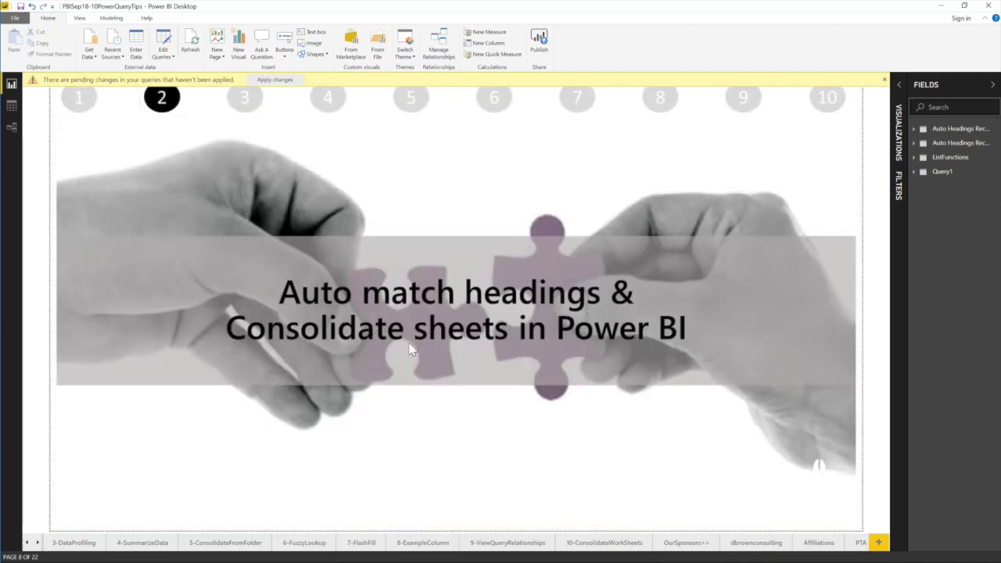
ctrl+click(247, 103)
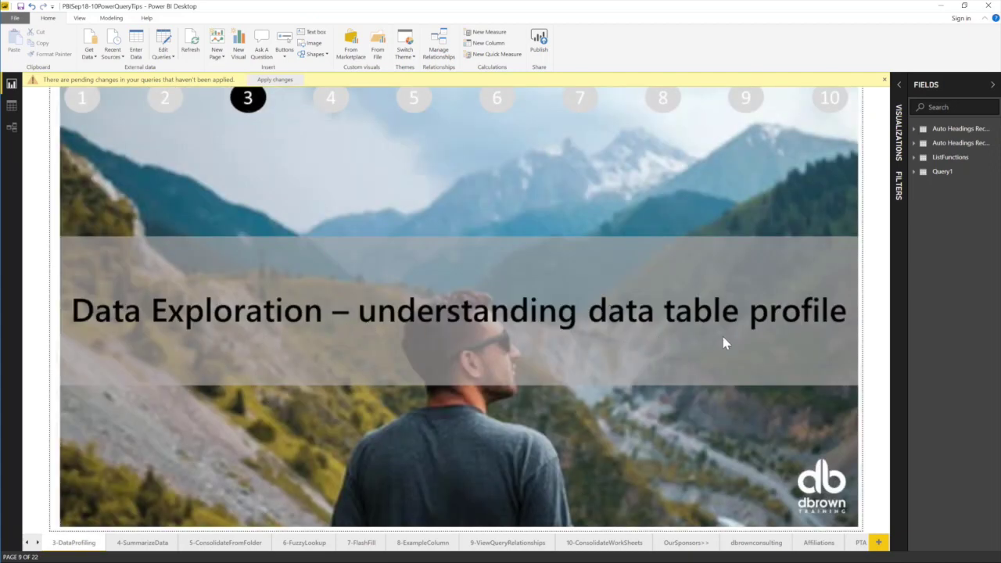
ctrl+click(337, 115)
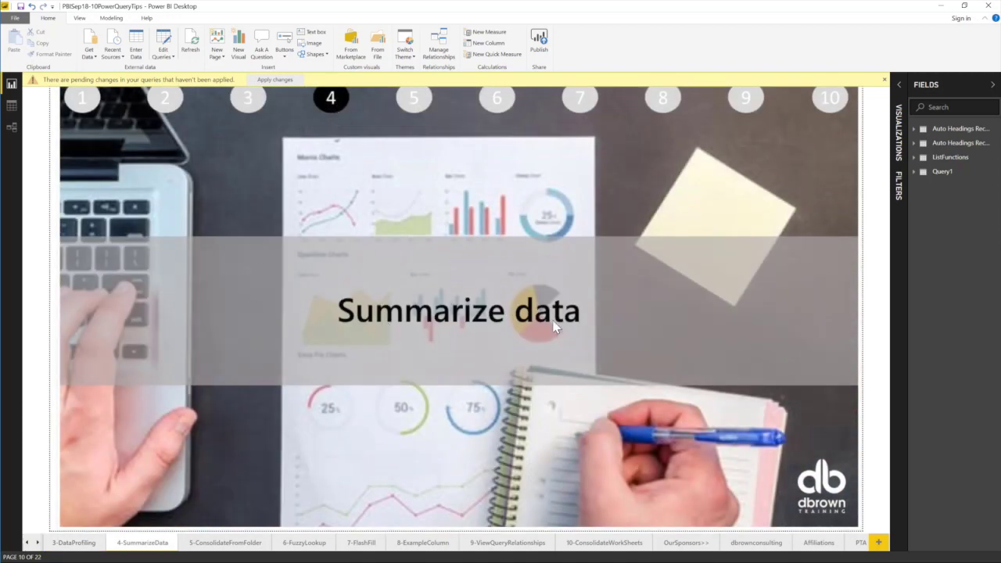
ctrl+click(414, 106)
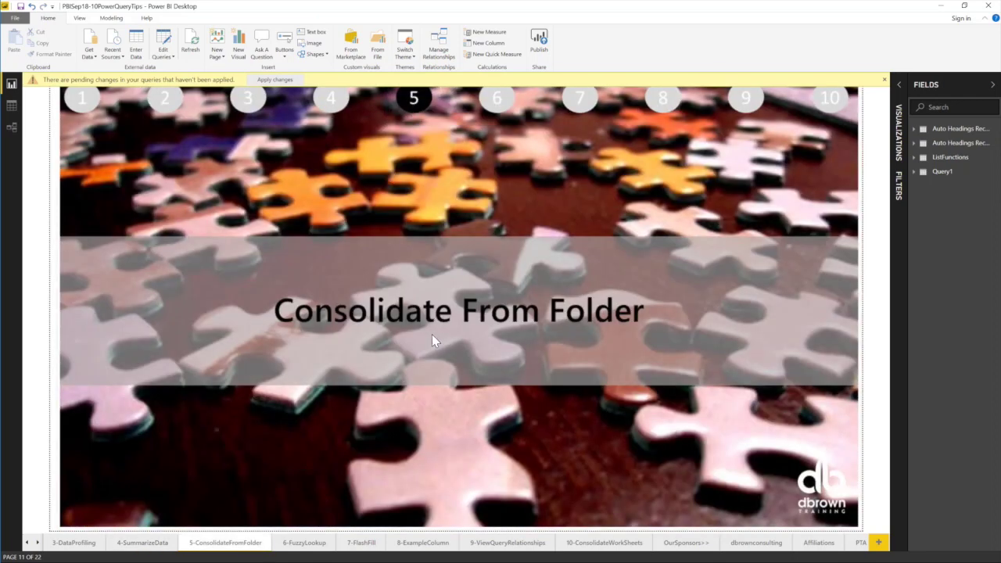
click(578, 331)
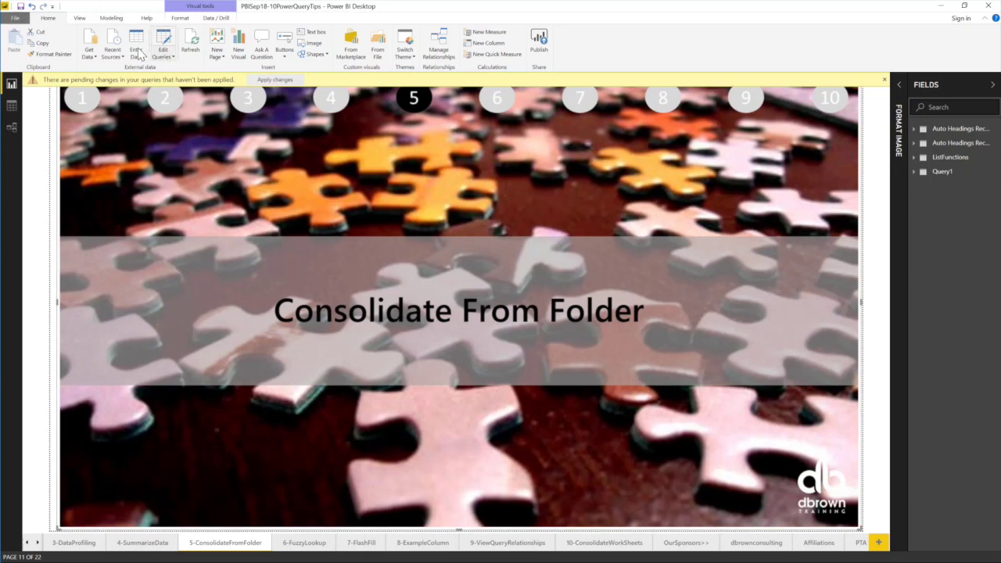
click(170, 56)
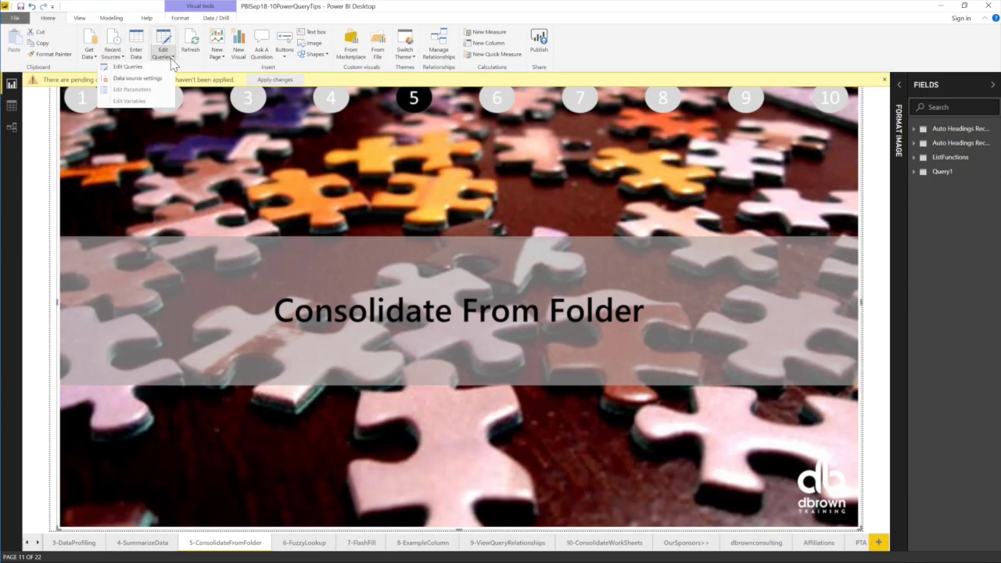
click(139, 69)
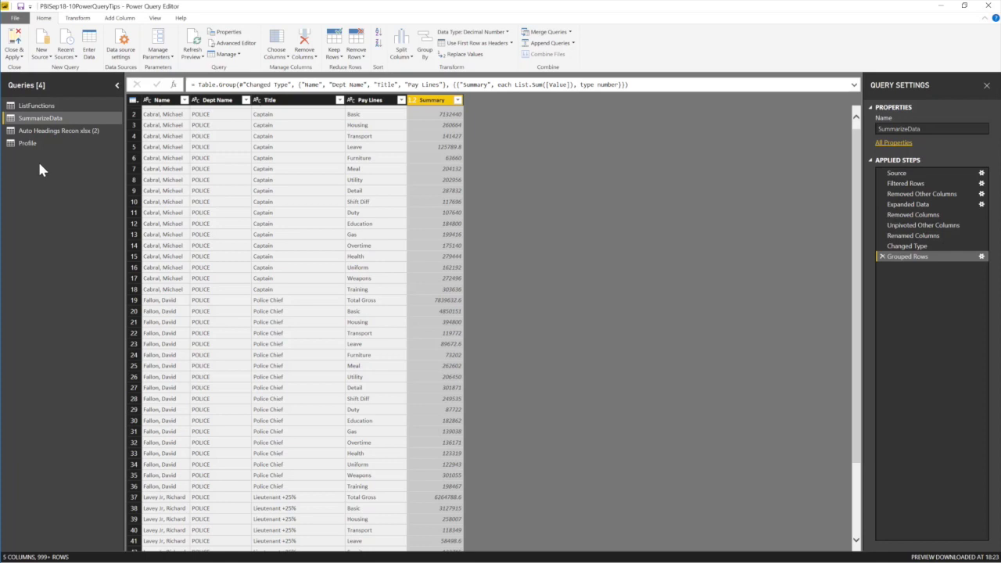
click(45, 56)
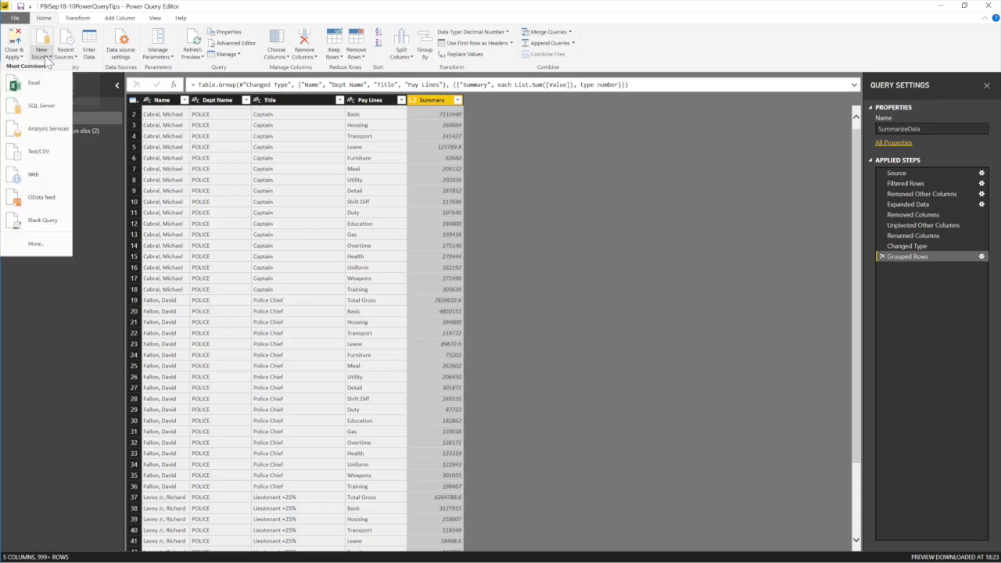
click(87, 170)
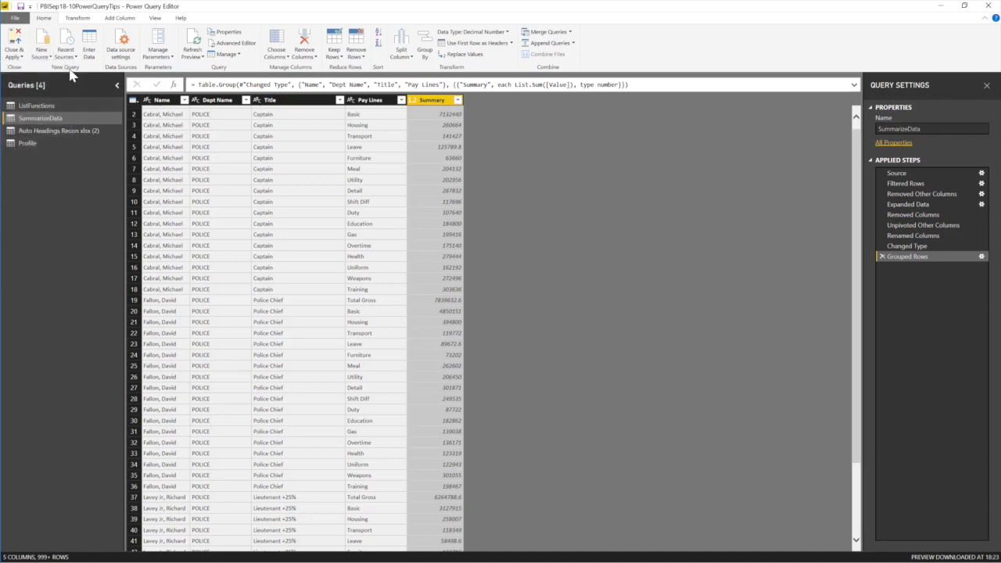
click(41, 54)
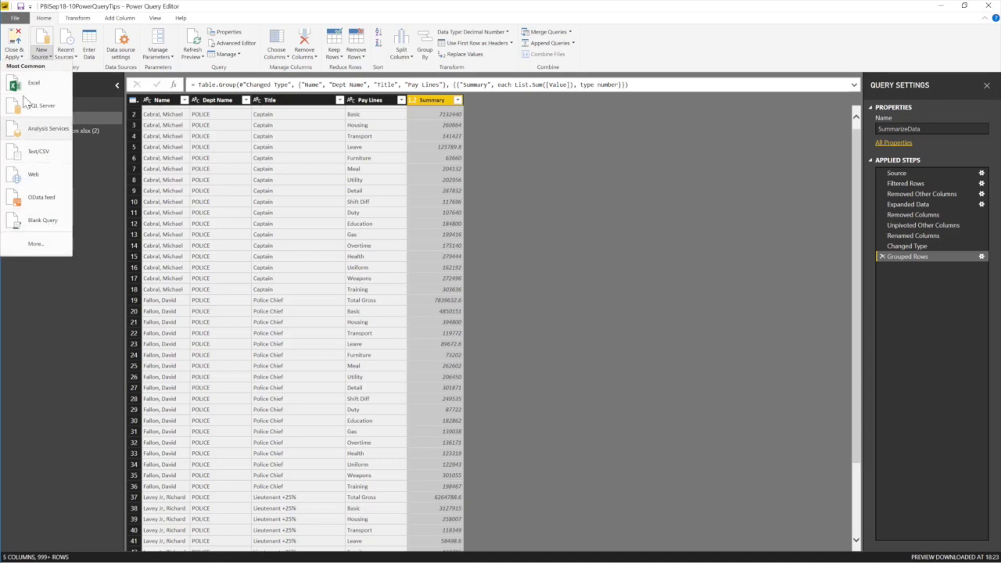
click(108, 273)
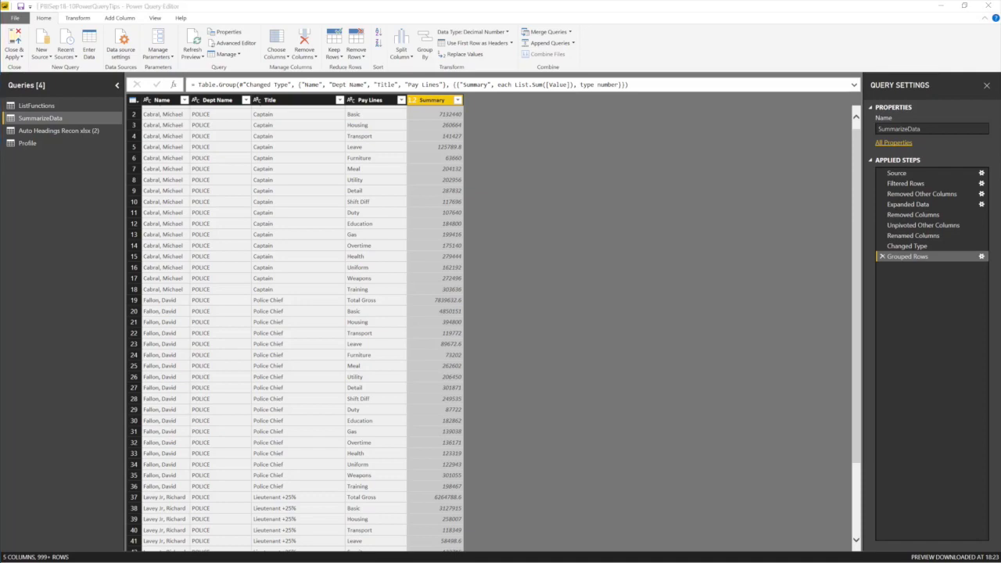
key(alt+Tab)
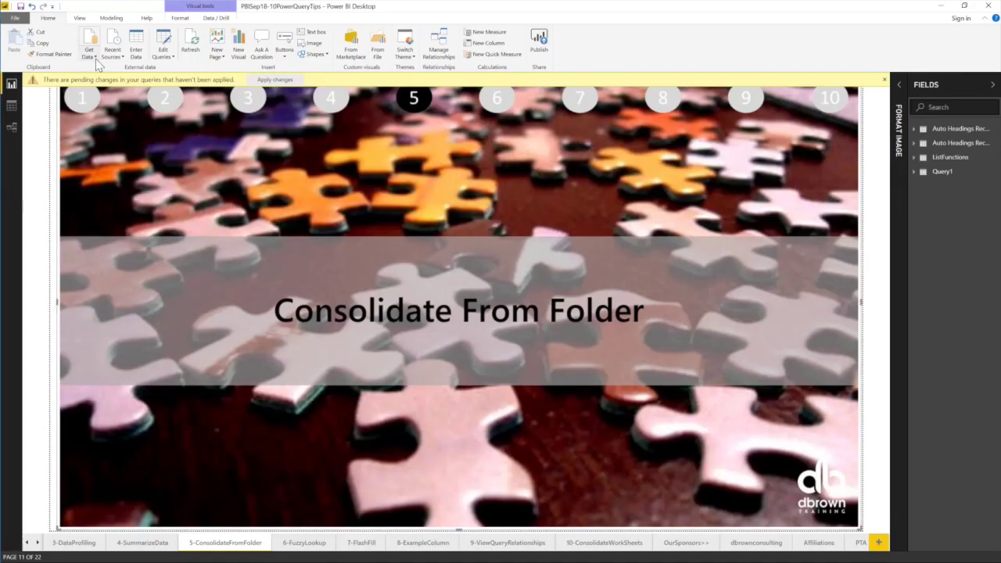
click(95, 59)
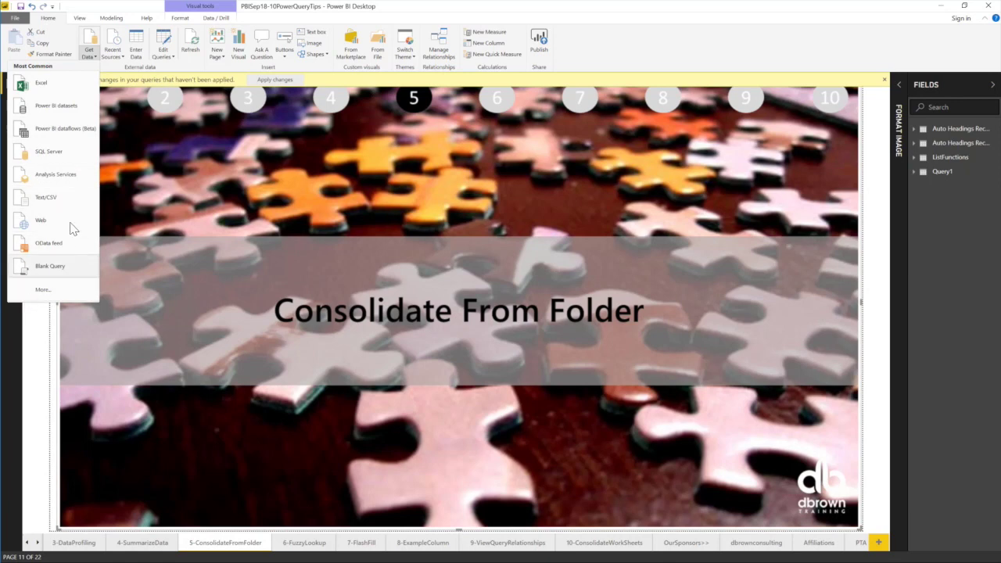
Pick Folder from the full Get Data source list and connect to it.
click(43, 291)
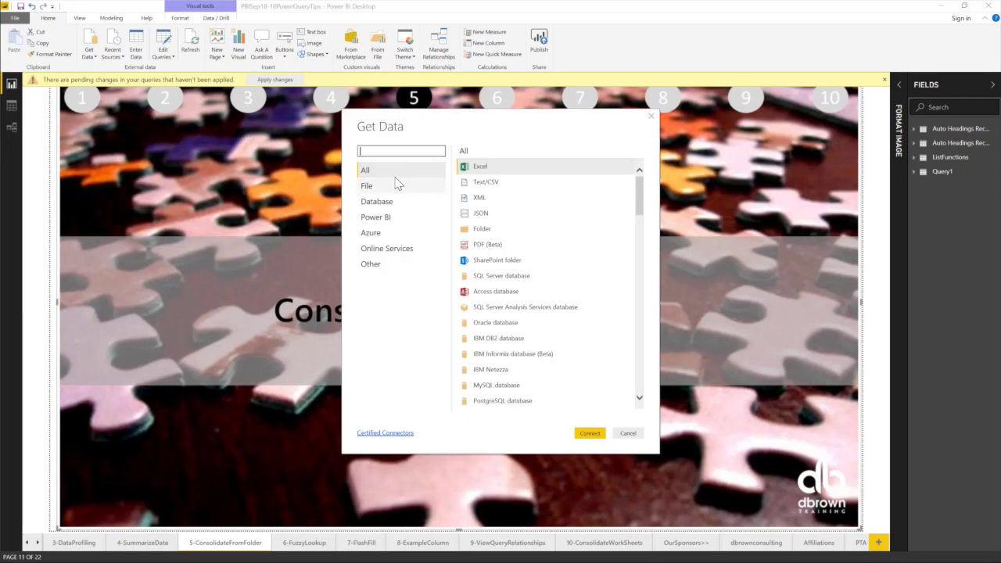
click(486, 233)
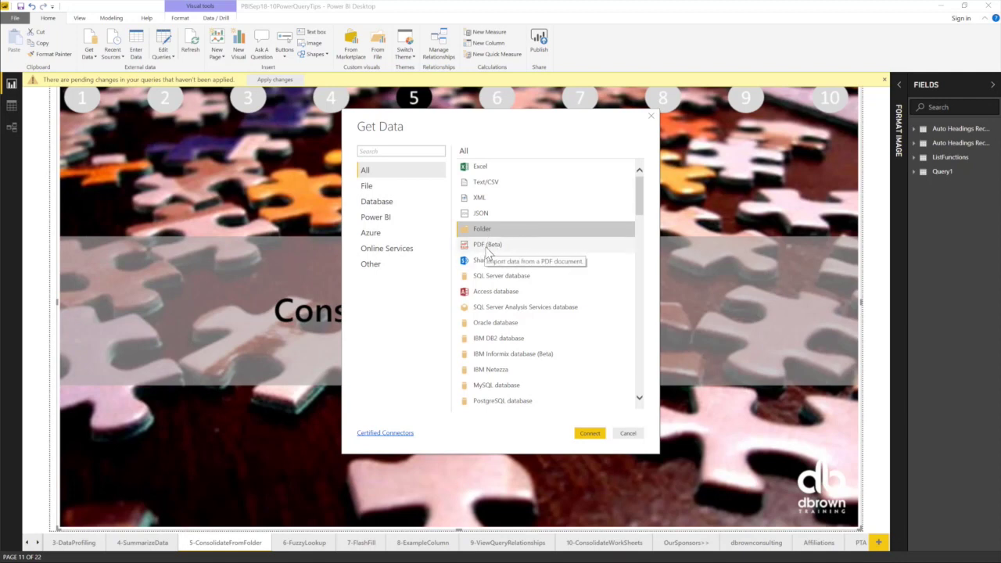
click(486, 248)
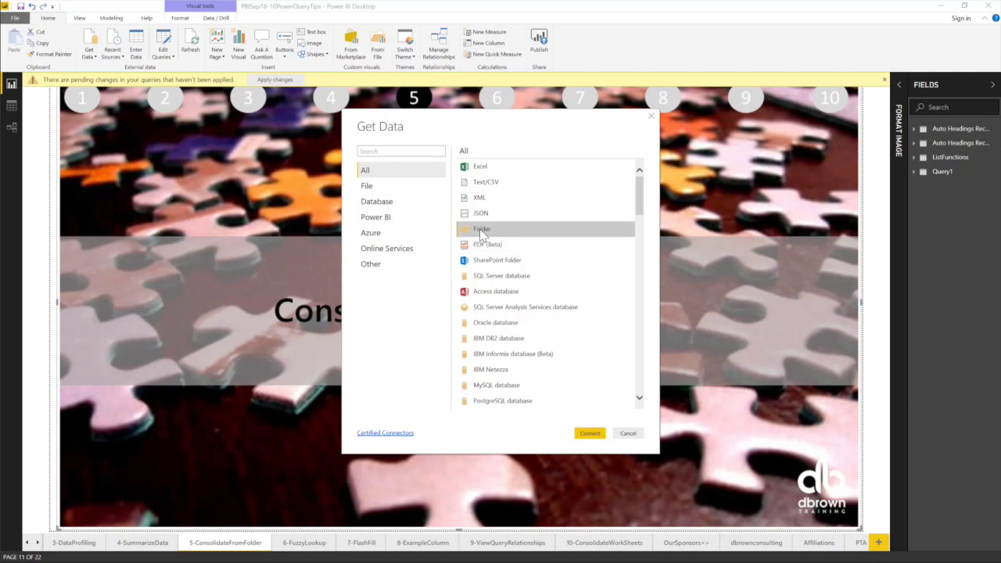
click(589, 435)
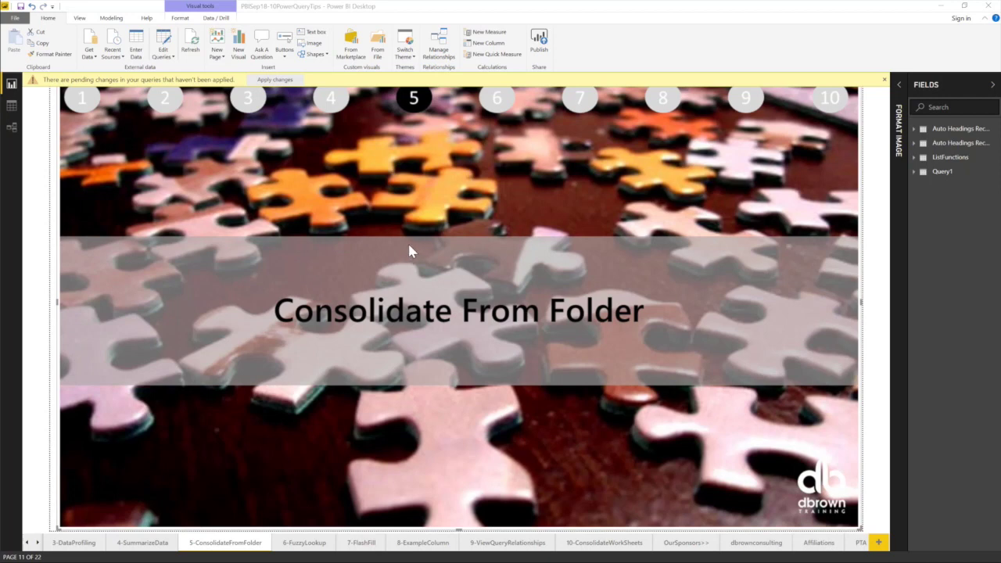
Choose the Sep18-Webinars > PowerBI > ConsolidateFolder directory and load its twelve monthly .xlsx files.
click(580, 272)
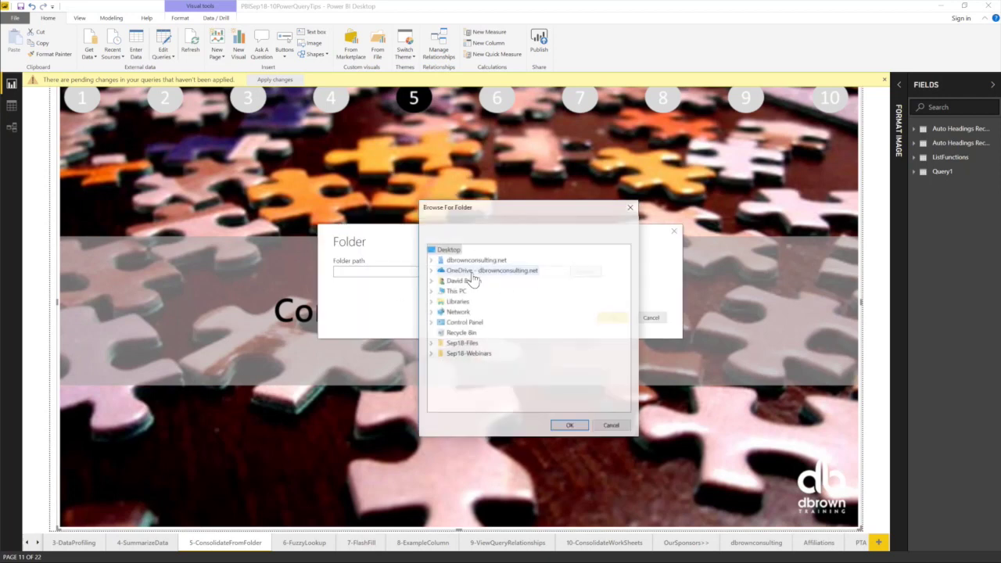
click(430, 354)
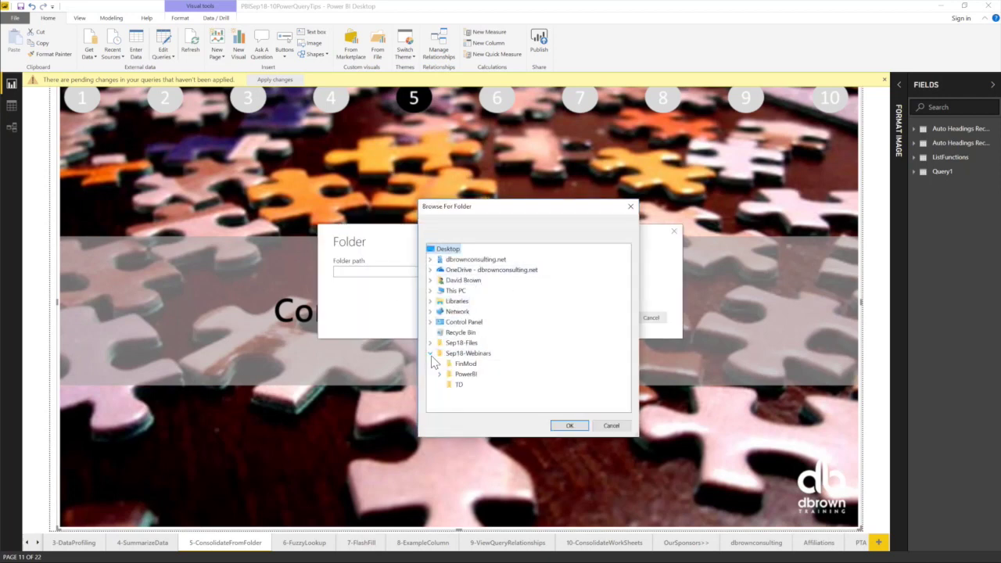
click(439, 374)
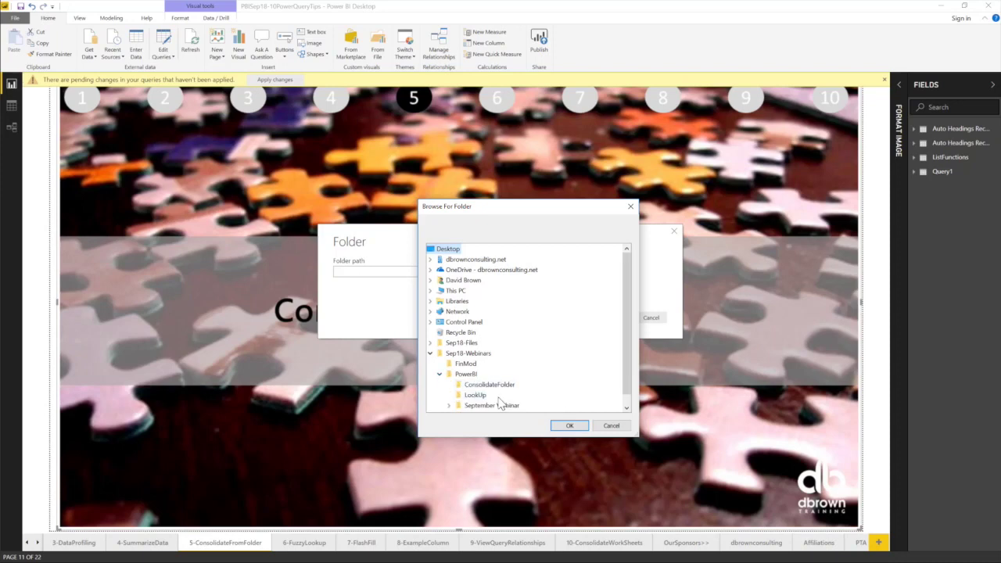
click(480, 386)
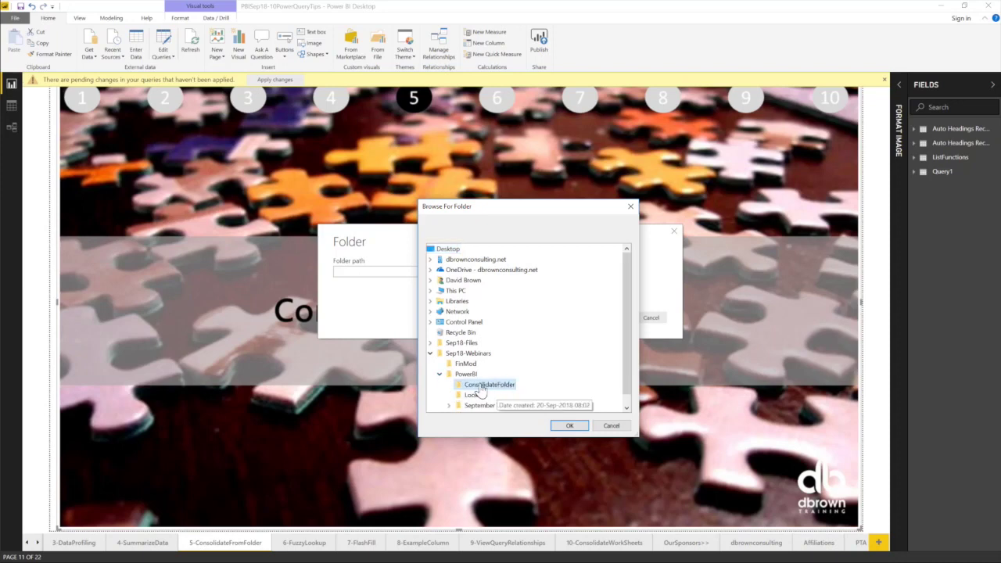
click(569, 426)
click(613, 318)
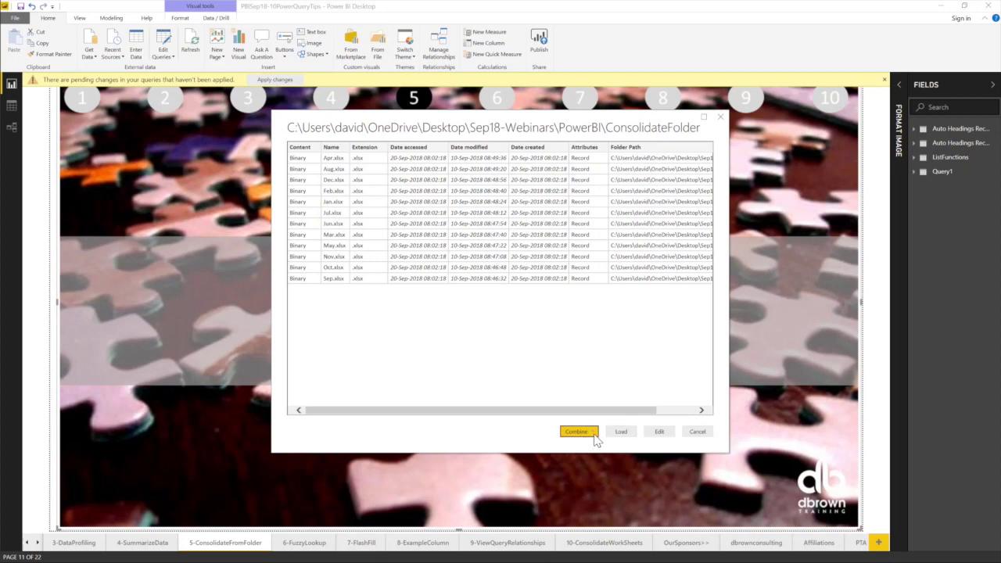
click(594, 434)
Skip the Combine options and open the 12-file list for editing in Power Query Editor.
click(614, 391)
click(653, 431)
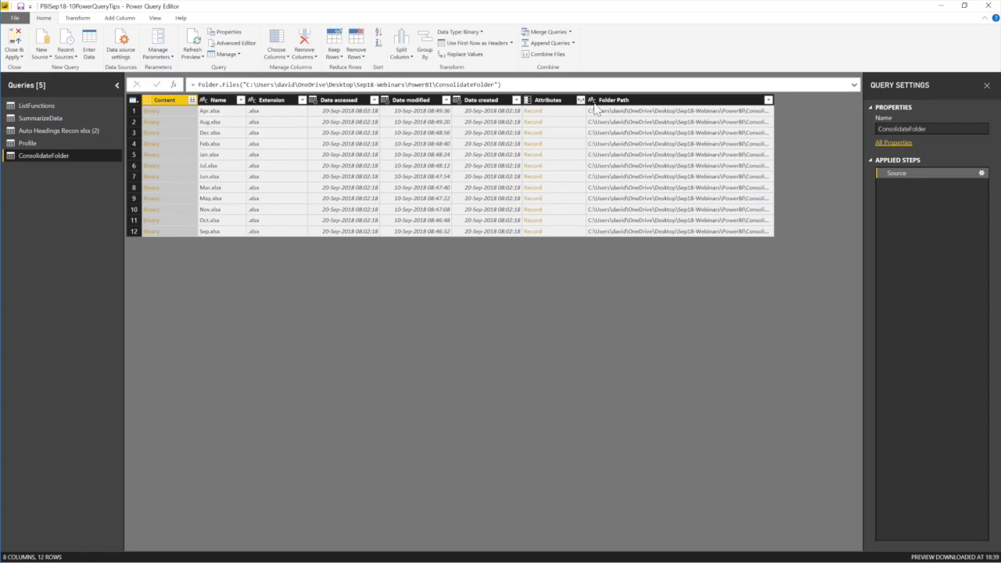
right_click(173, 103)
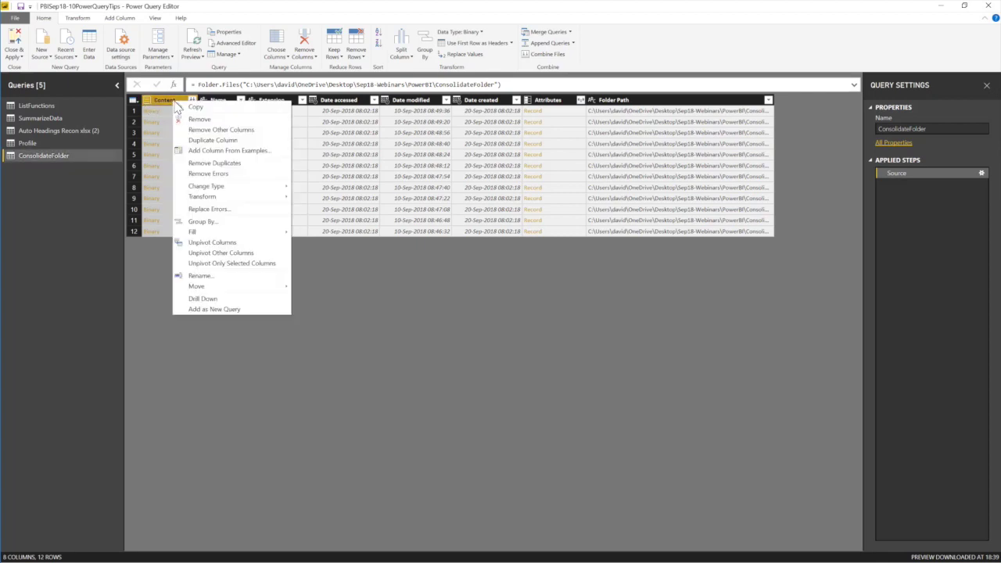
Remove all columns except Content, cancelling the automatic Combine Files attempt.
click(242, 131)
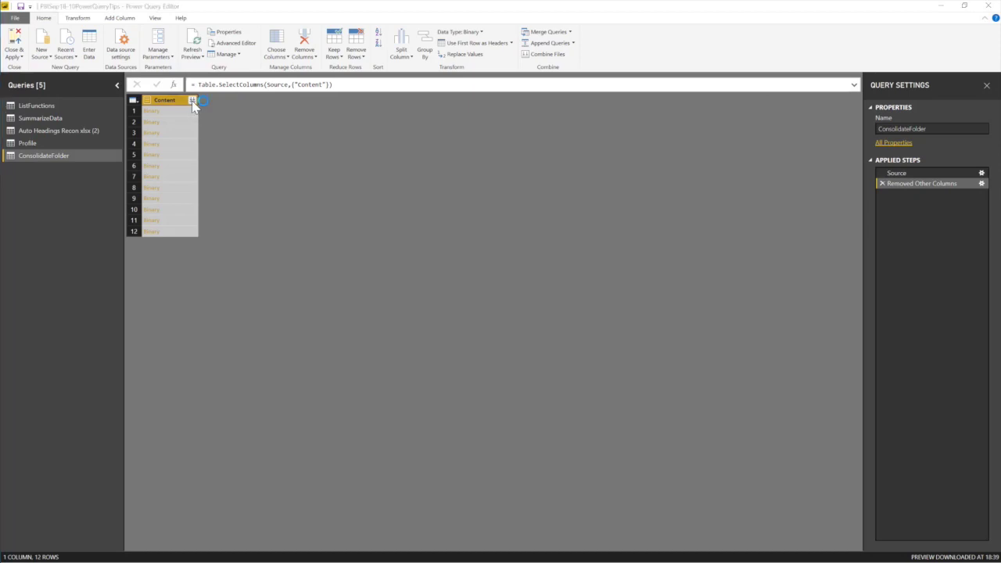
click(192, 100)
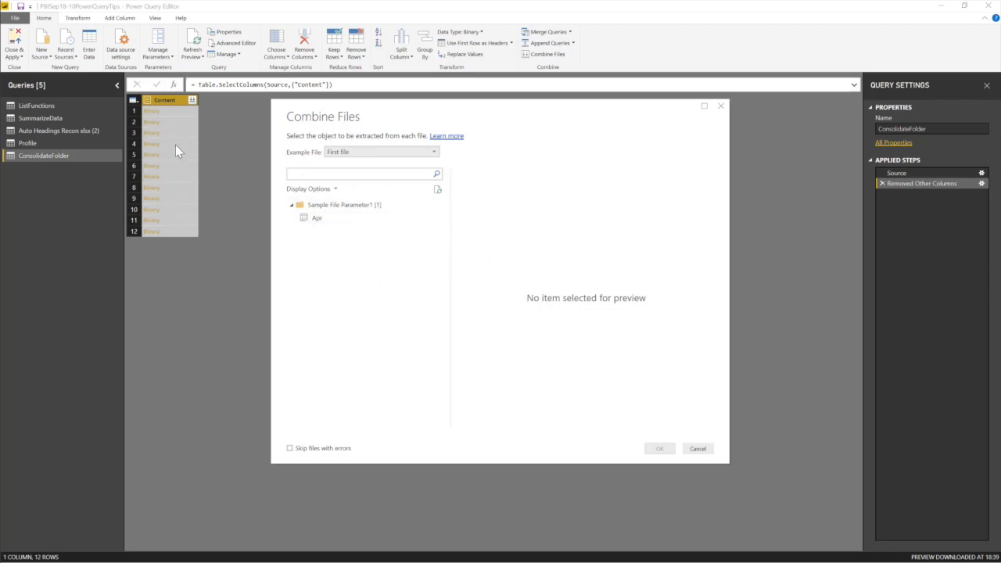
click(721, 106)
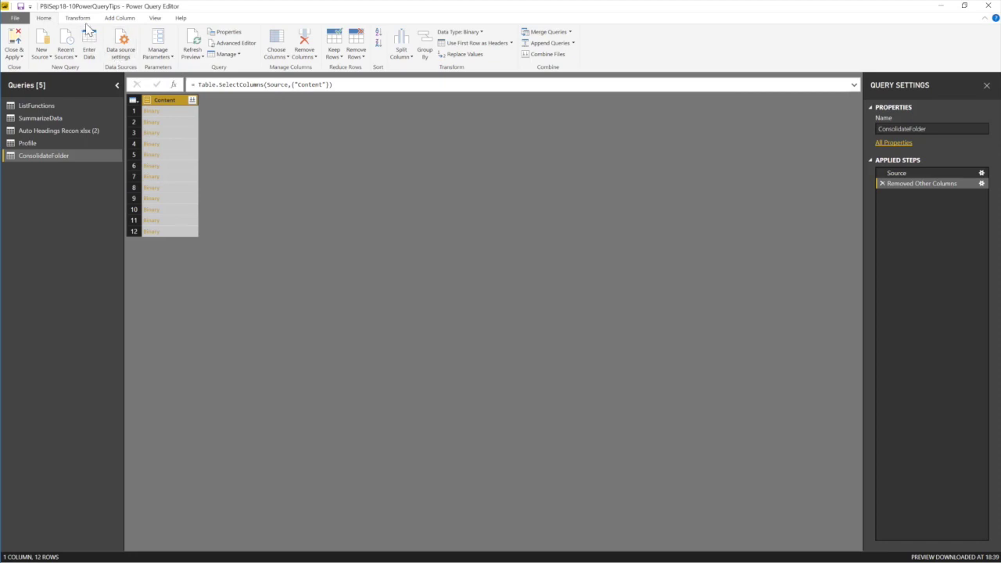
click(120, 19)
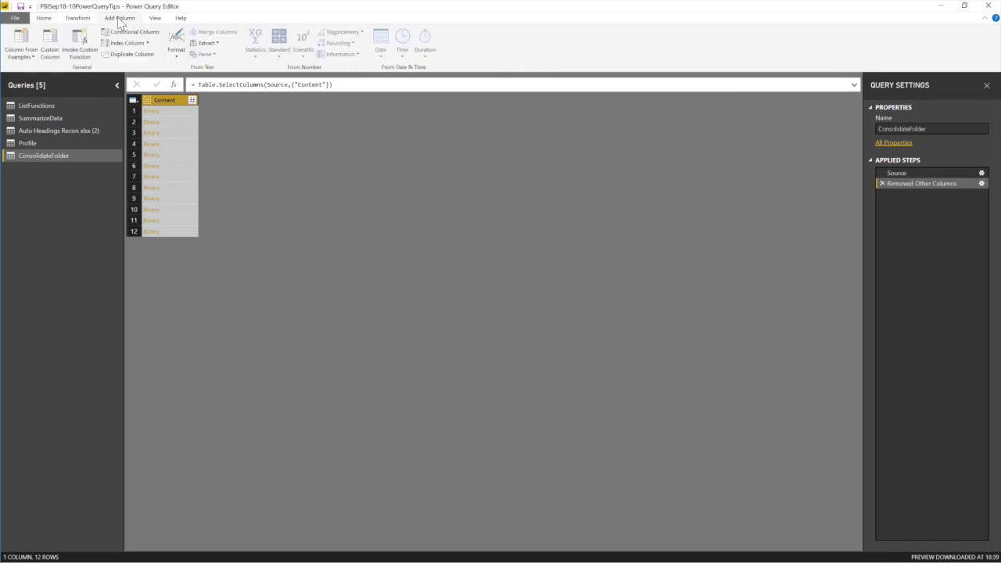
Add a custom column named Extract with the formula =Excel.Workbook([Content],true).
click(52, 50)
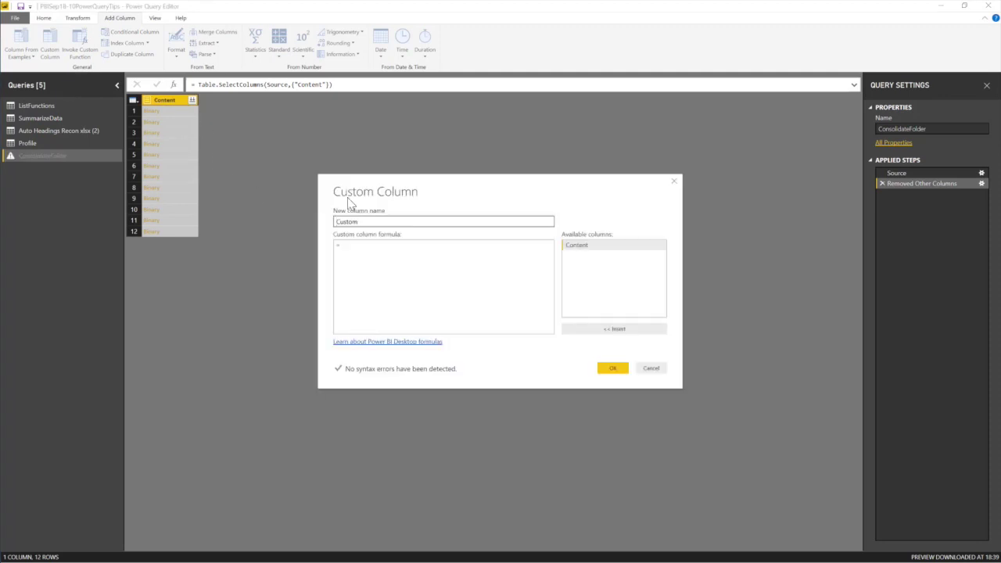
drag(380, 222, 295, 217)
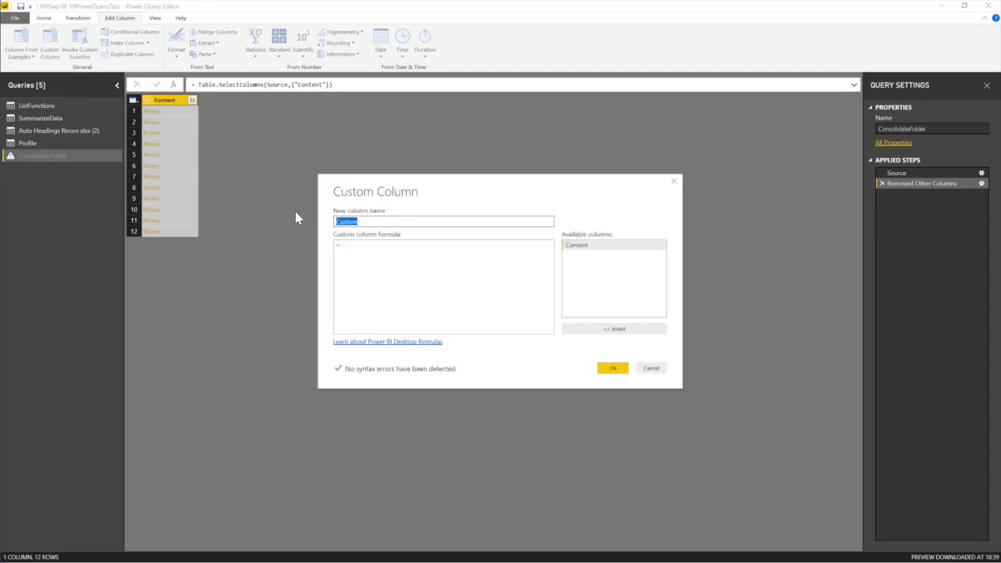
click(363, 249)
click(360, 222)
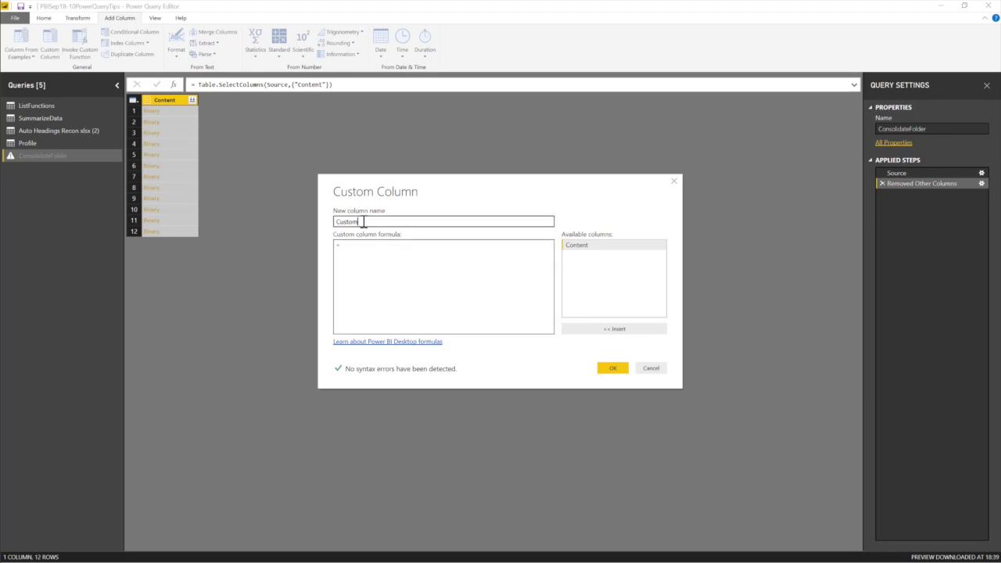
drag(359, 222, 308, 220)
text(Extract)
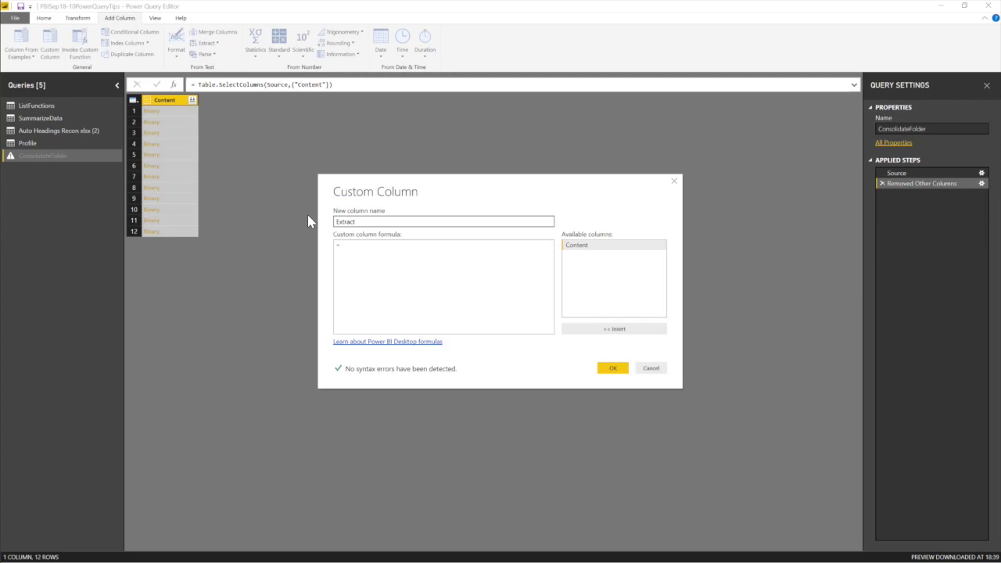
click(368, 251)
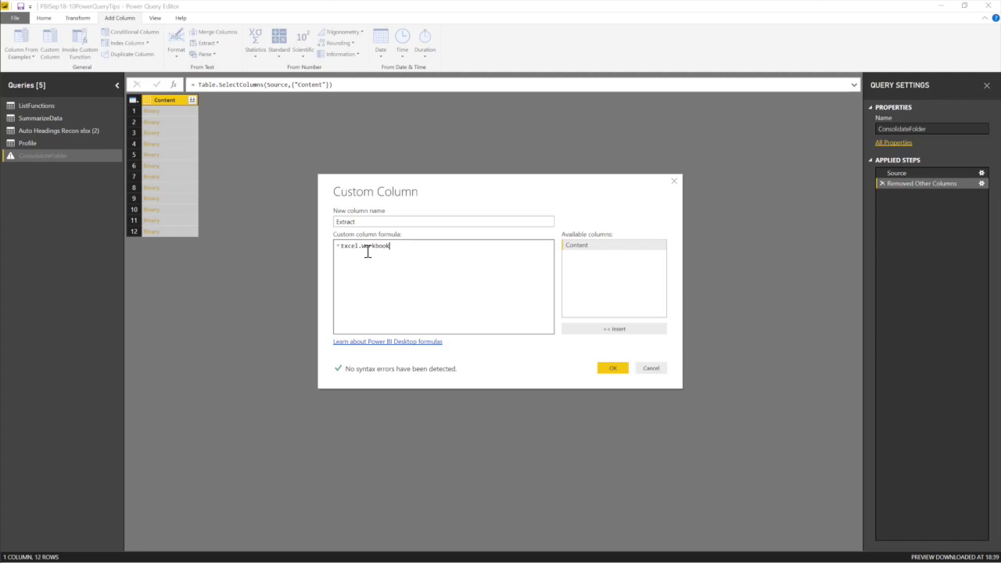
click(593, 252)
double_click(592, 252)
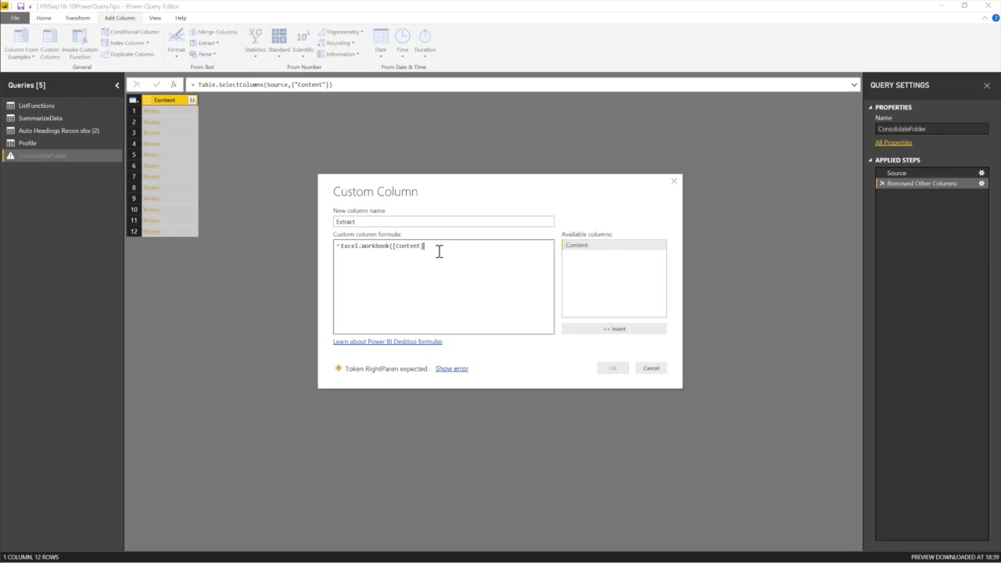
text())
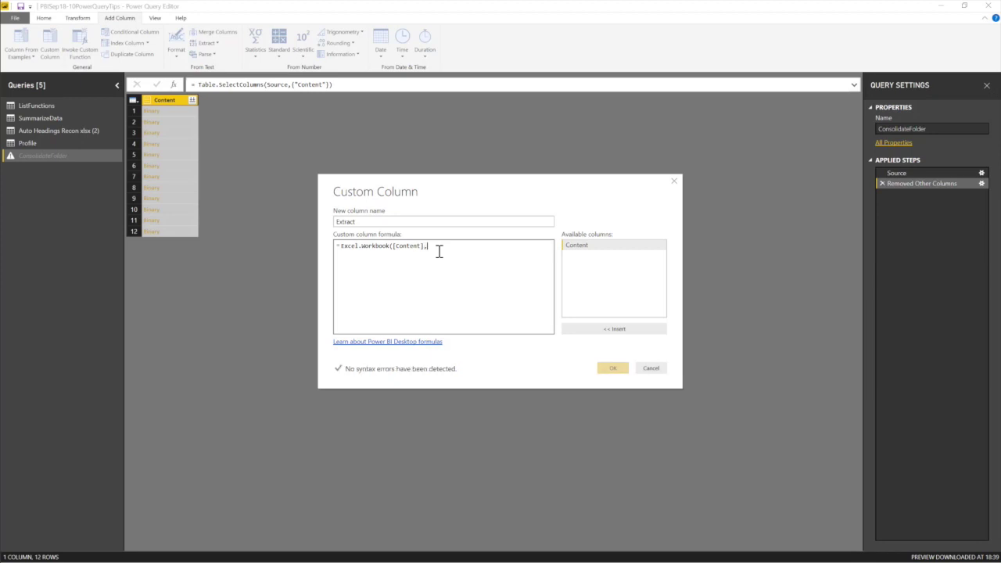
key(BackSpace)
text(,true)
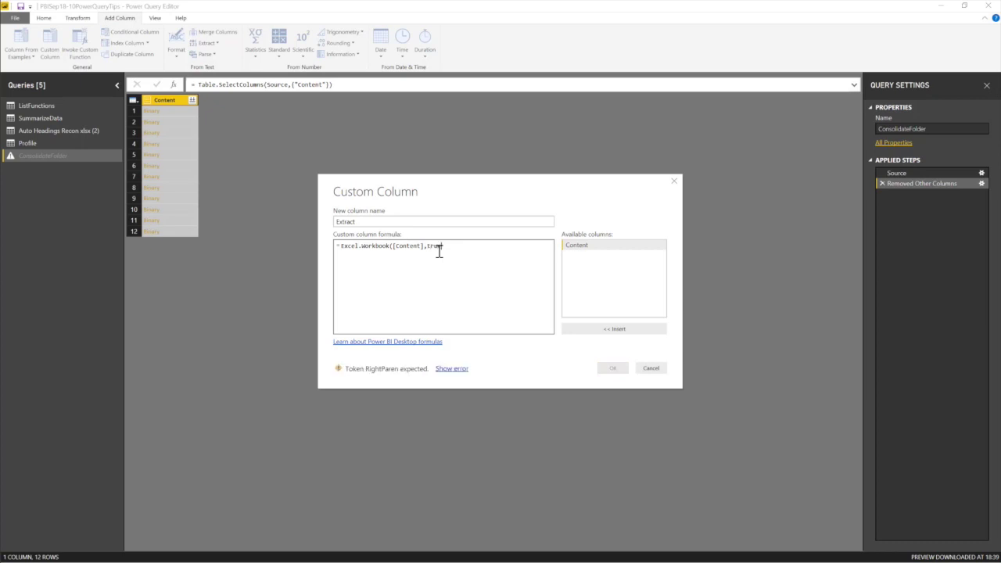
text())
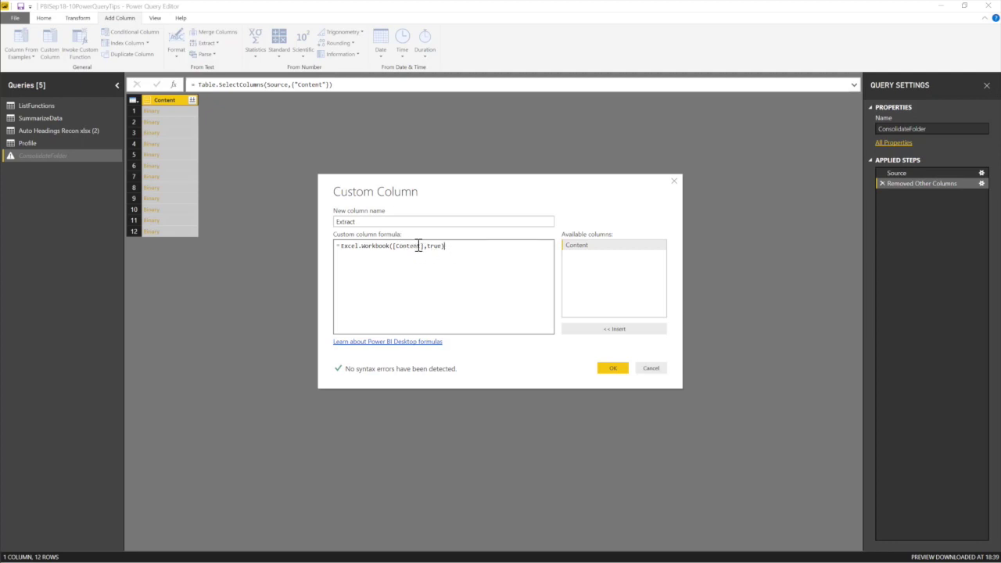
click(612, 368)
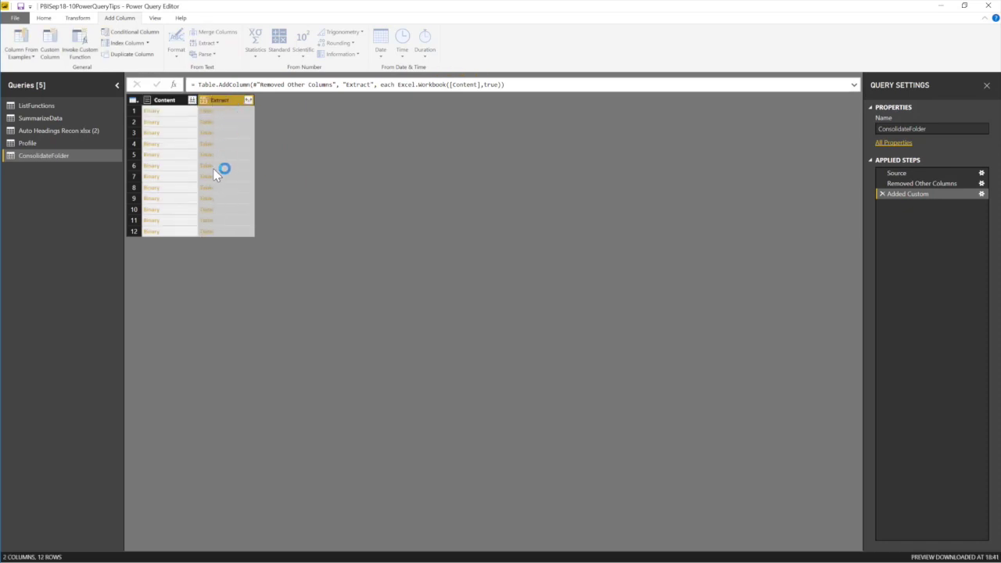
Remove the Content column, then tick only Data and Item in the Extract expand list.
right_click(171, 102)
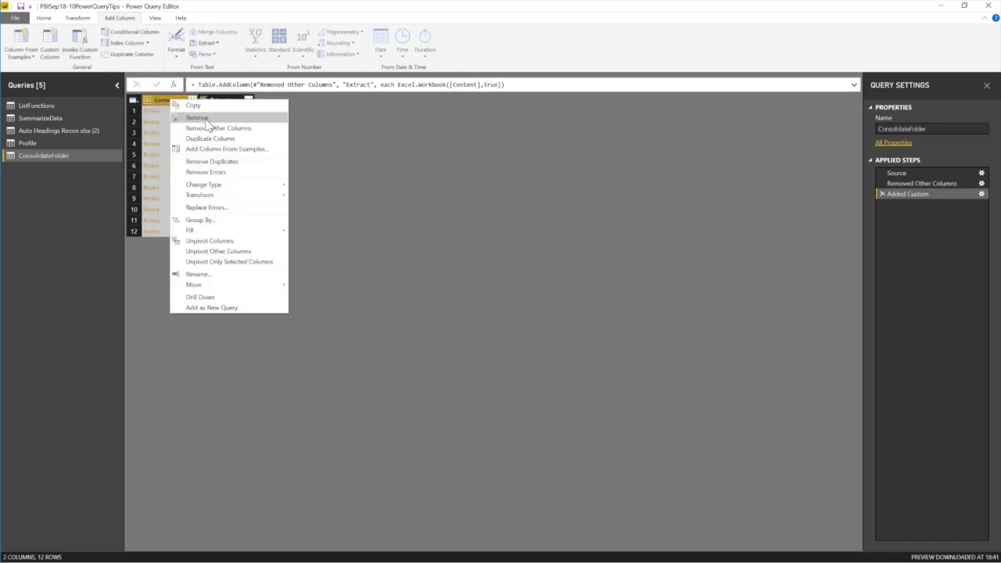
click(197, 117)
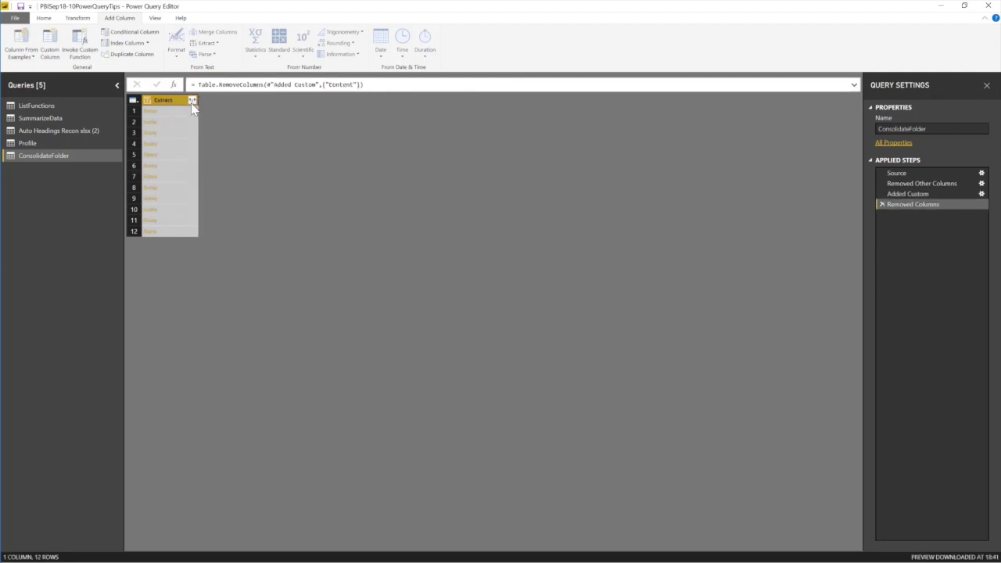
click(191, 100)
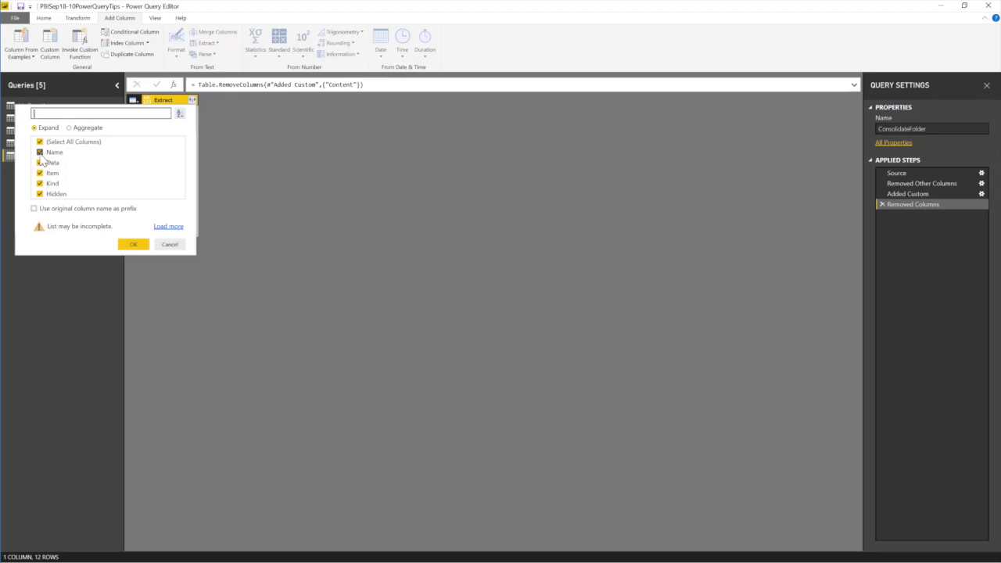
click(39, 141)
click(40, 162)
click(40, 173)
click(169, 245)
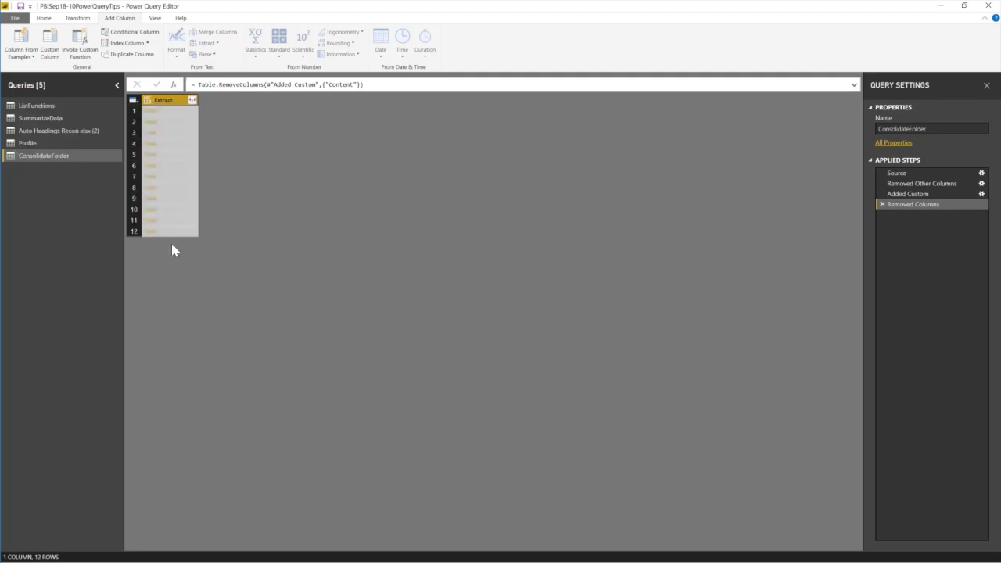
click(148, 115)
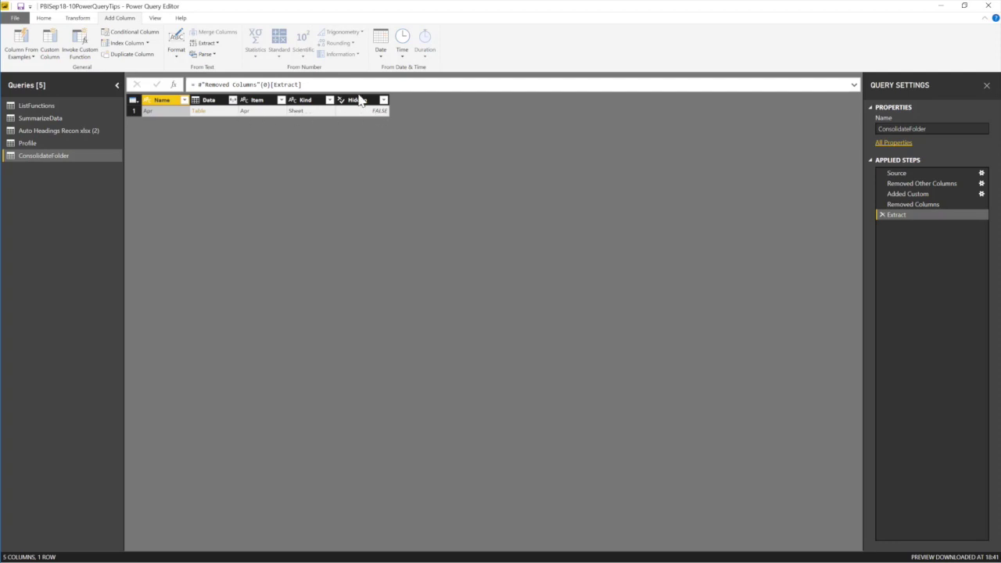
click(882, 216)
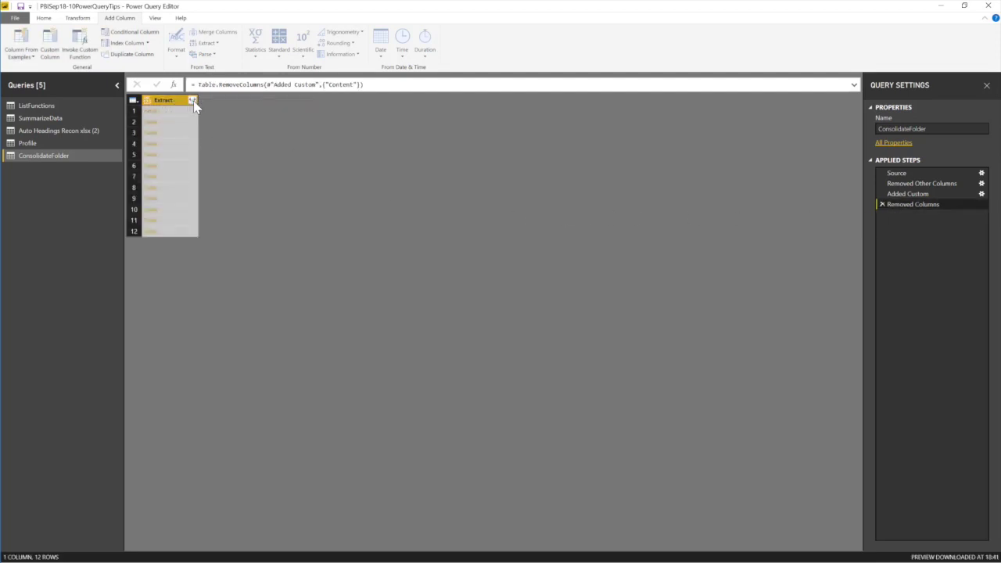
Expand Extract to just Data and Item, then expand Data into every payroll column.
click(191, 100)
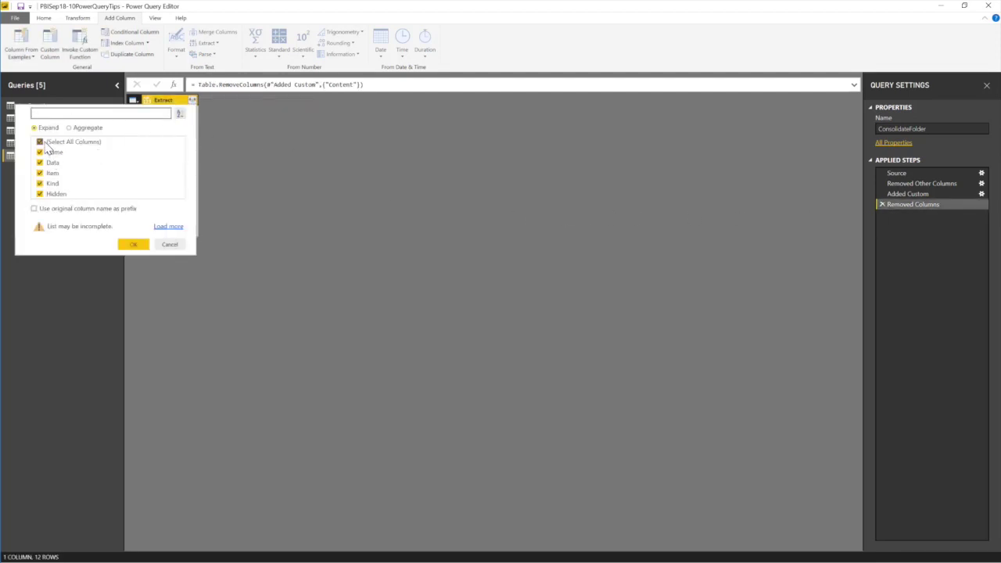
click(41, 142)
click(41, 162)
click(41, 173)
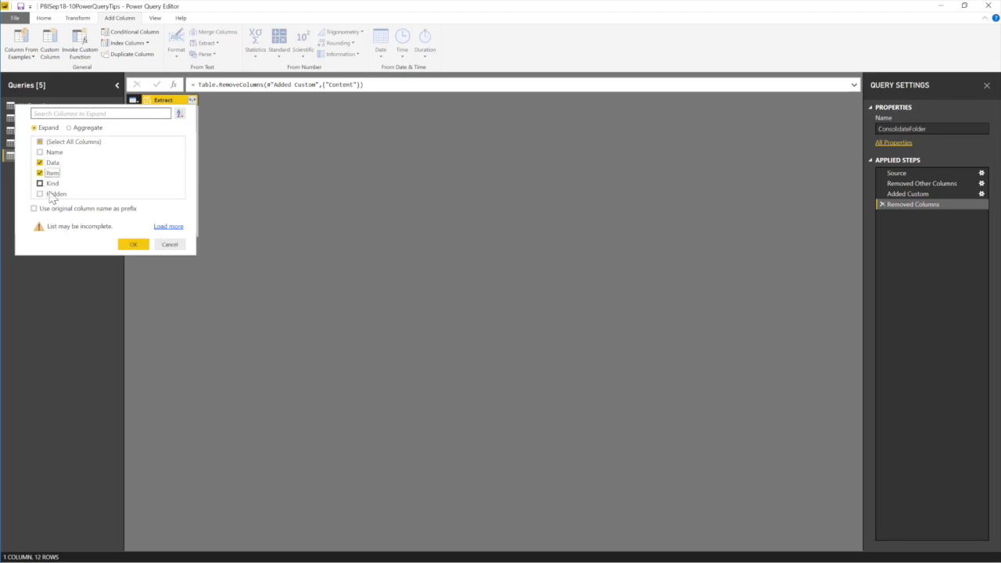
click(131, 245)
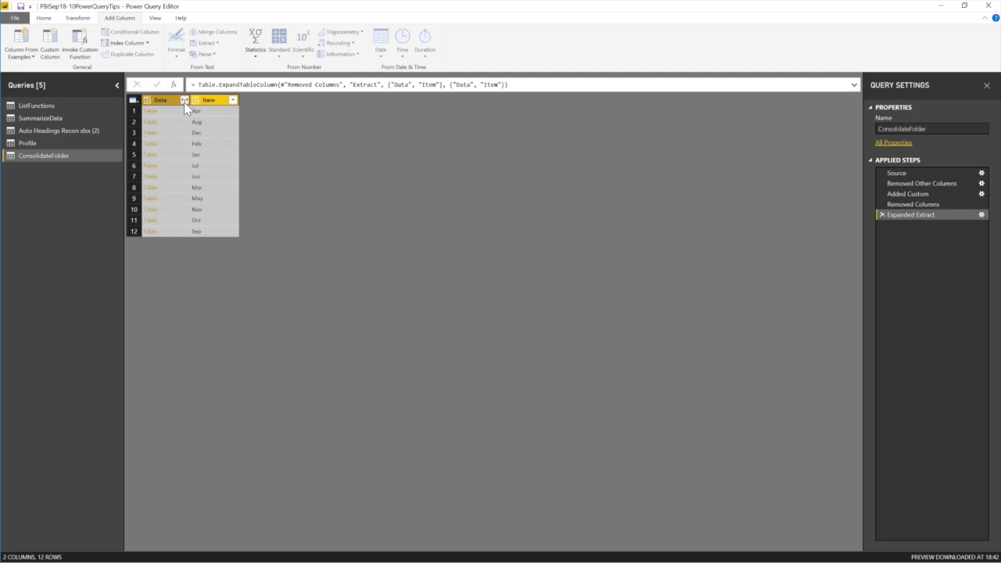
click(184, 102)
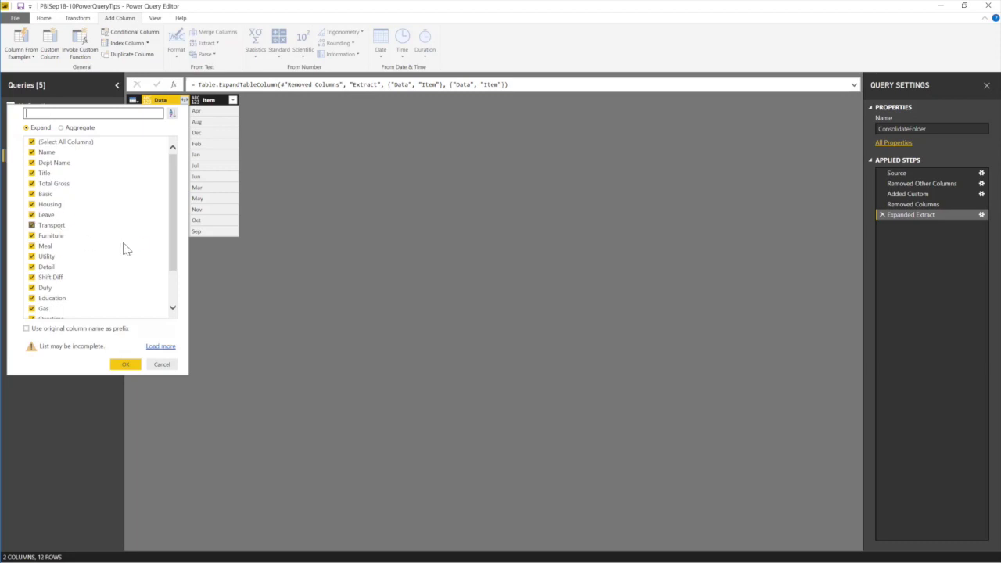
click(124, 363)
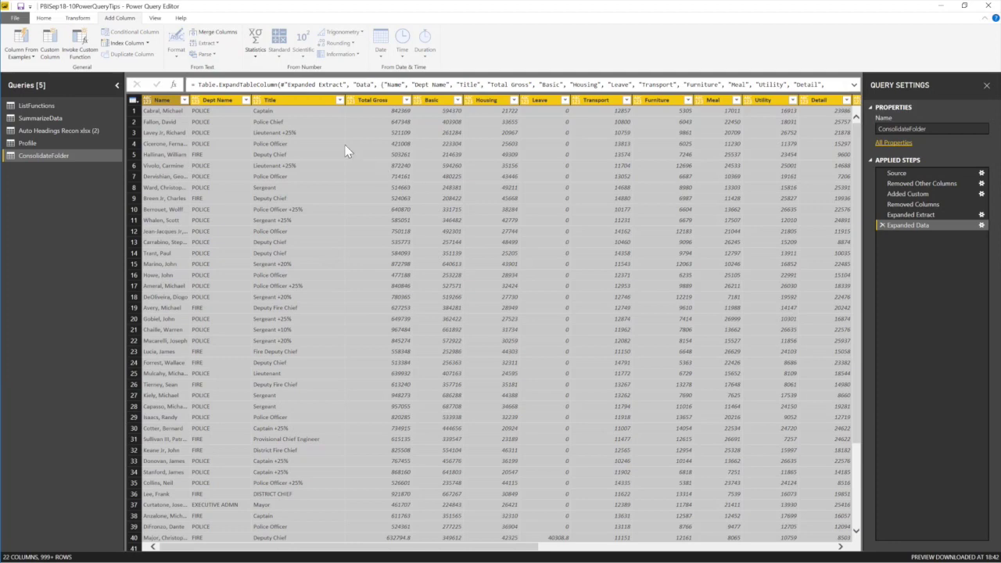
Set the Name, Dept Name and Title columns to the Text data type.
click(164, 107)
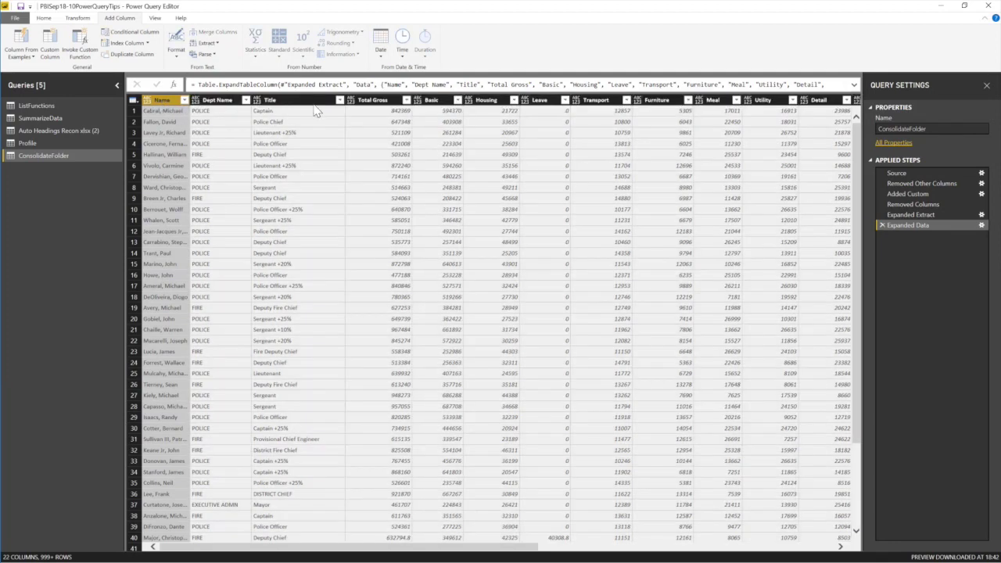
shift+click(308, 104)
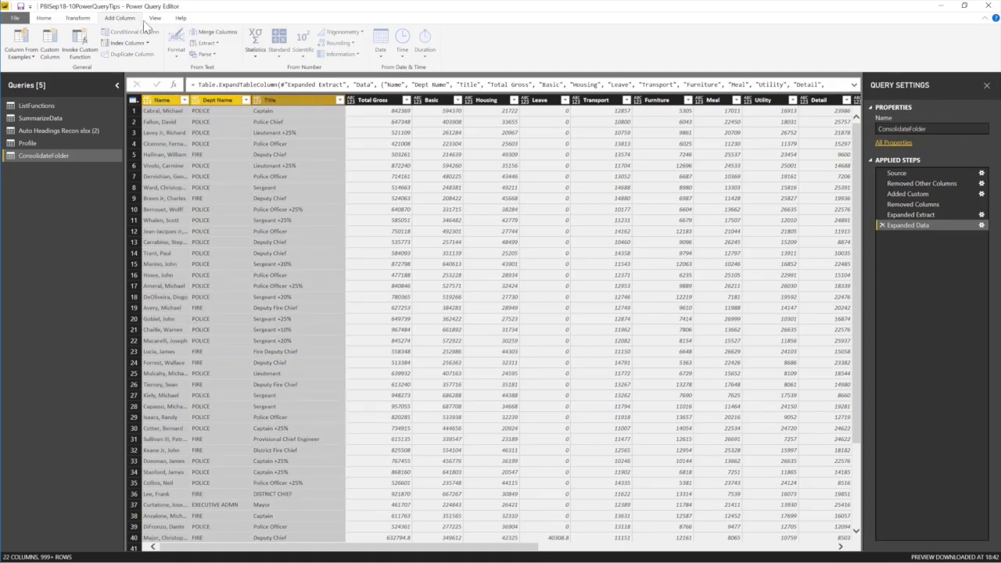
click(44, 19)
click(45, 18)
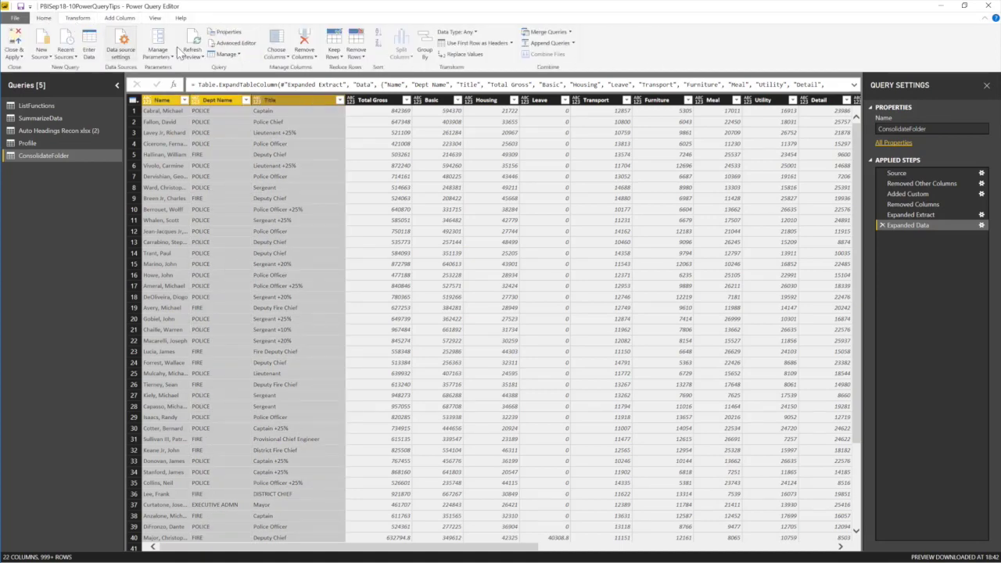
click(455, 31)
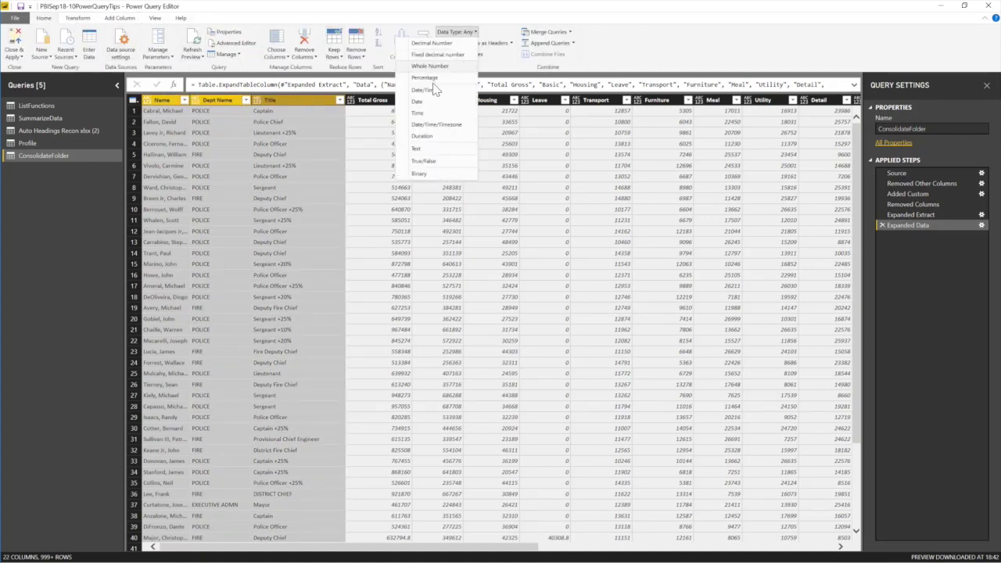
click(417, 148)
Set the pay columns from Total Gross through Training to Decimal Number.
click(376, 103)
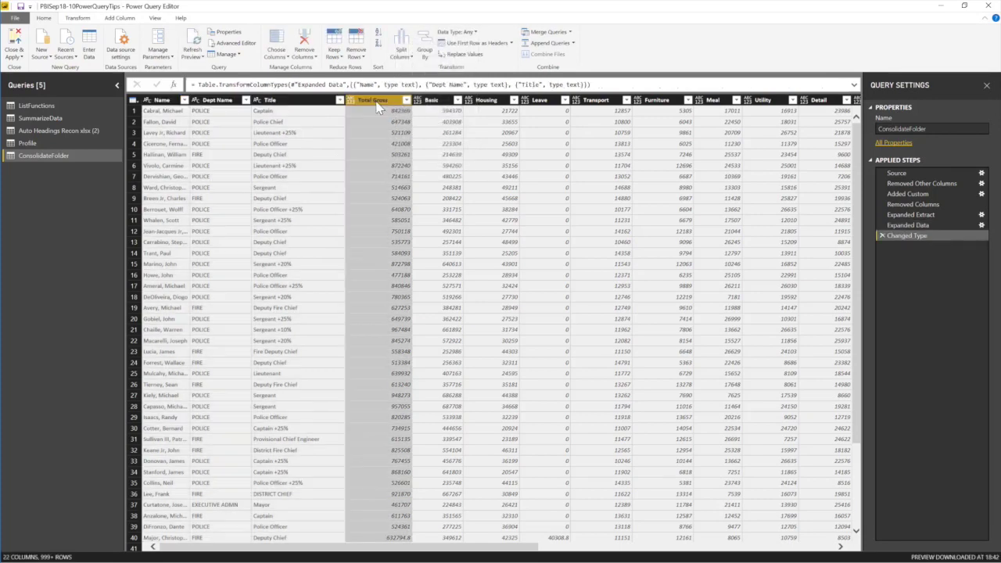
scroll(647, 552, right, 1)
scroll(648, 553, right, 5)
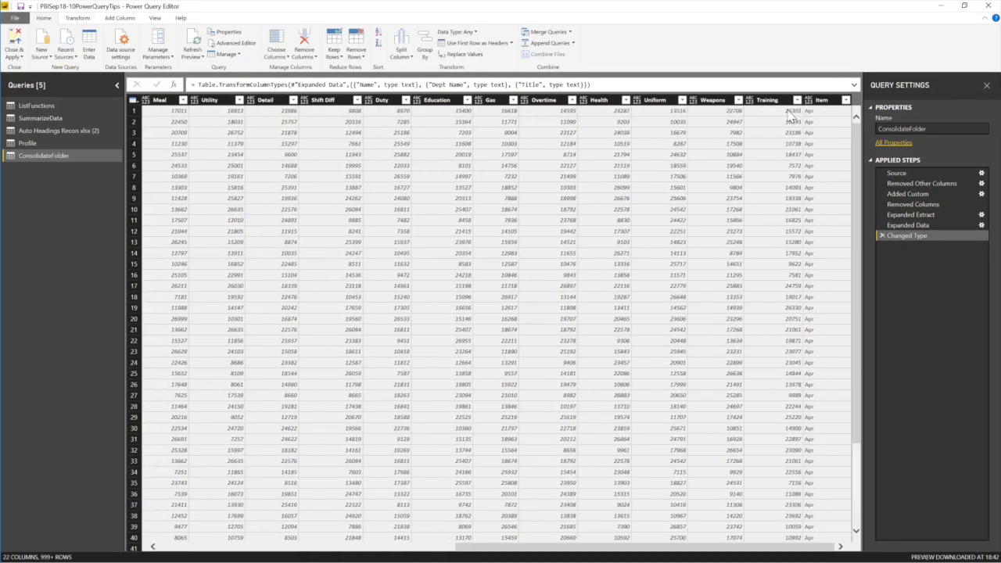
shift+click(770, 100)
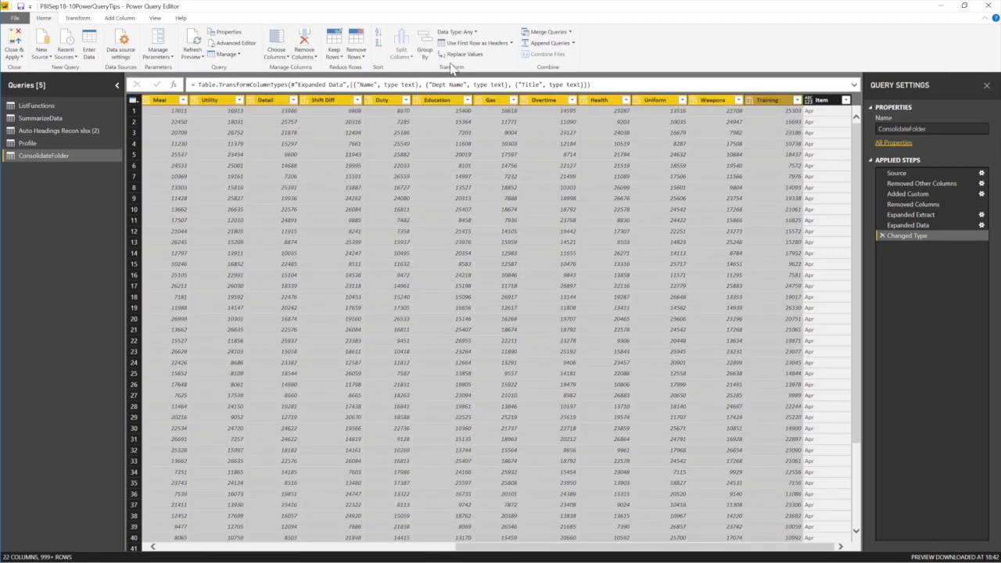
click(460, 32)
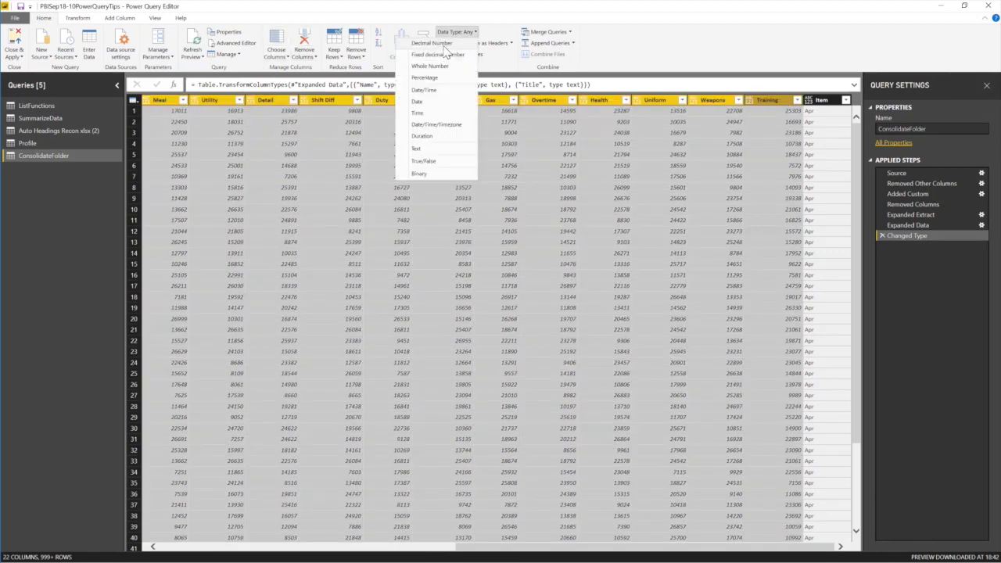
click(448, 52)
Move the Item column to just after Title and give it the Text data type.
drag(830, 100, 240, 128)
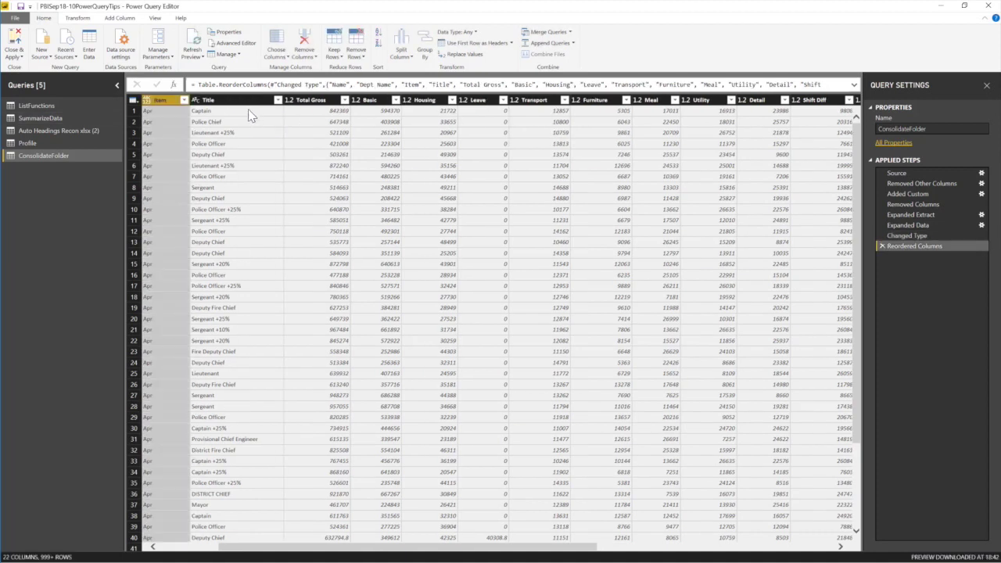
drag(563, 547, 366, 551)
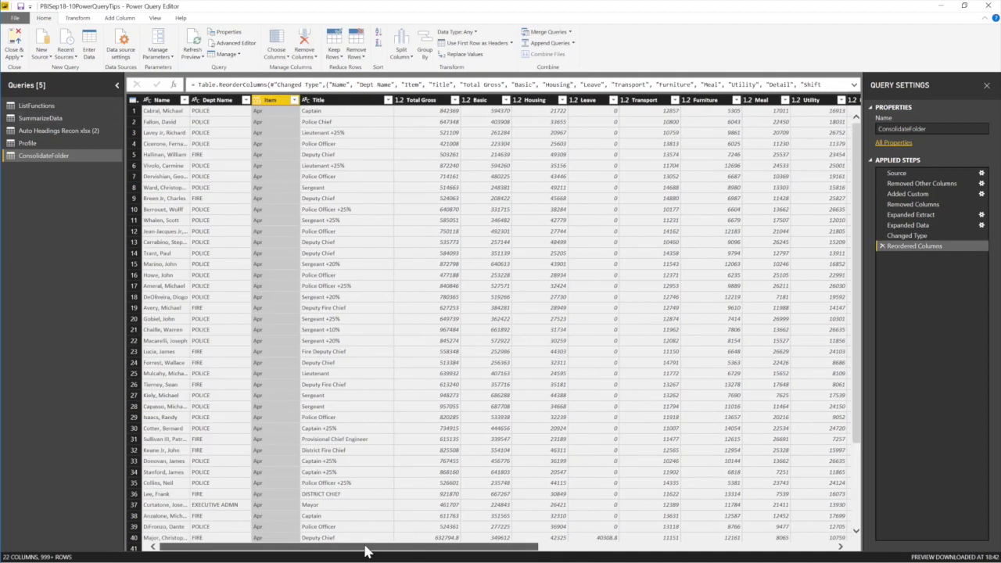
drag(275, 102, 367, 104)
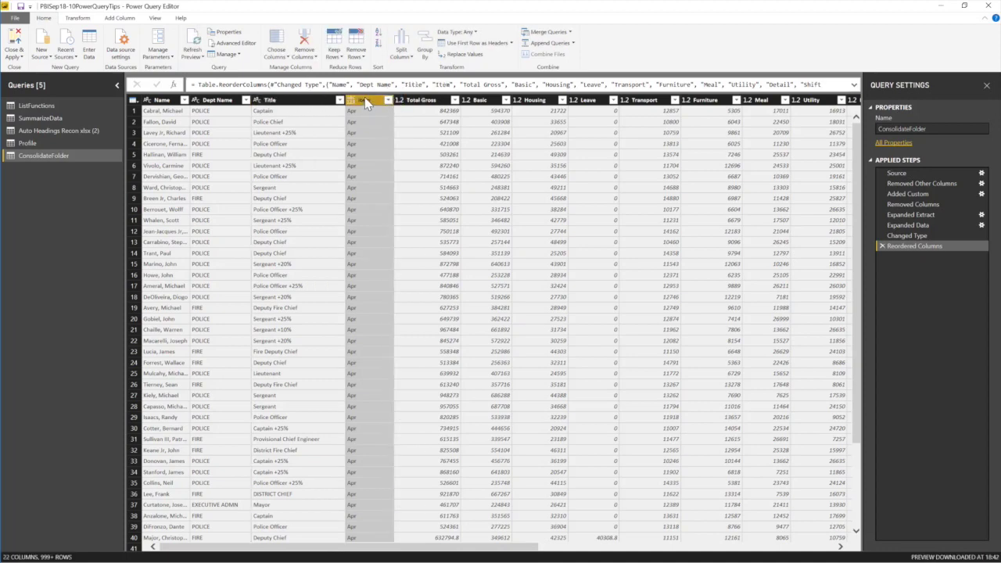
click(457, 32)
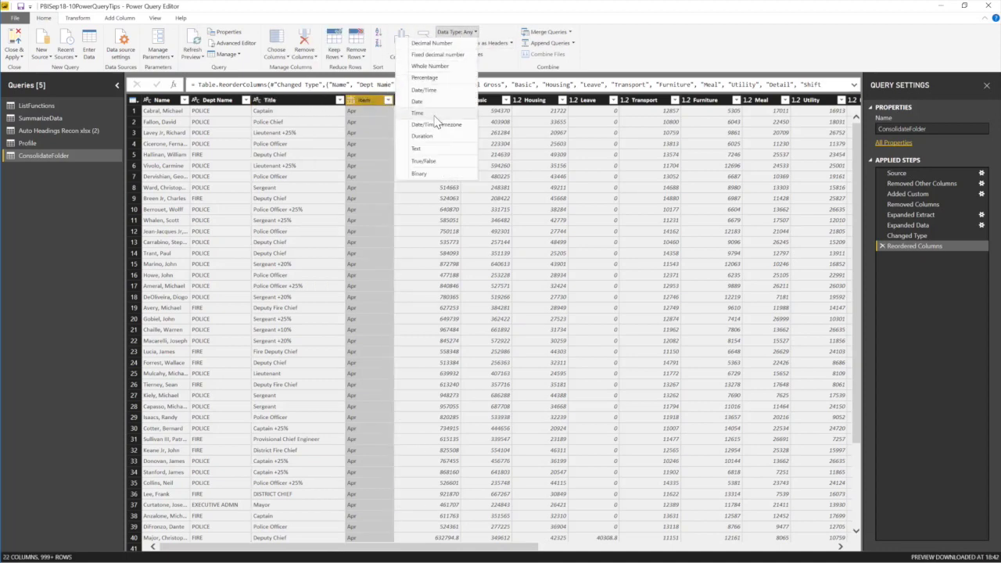
click(429, 150)
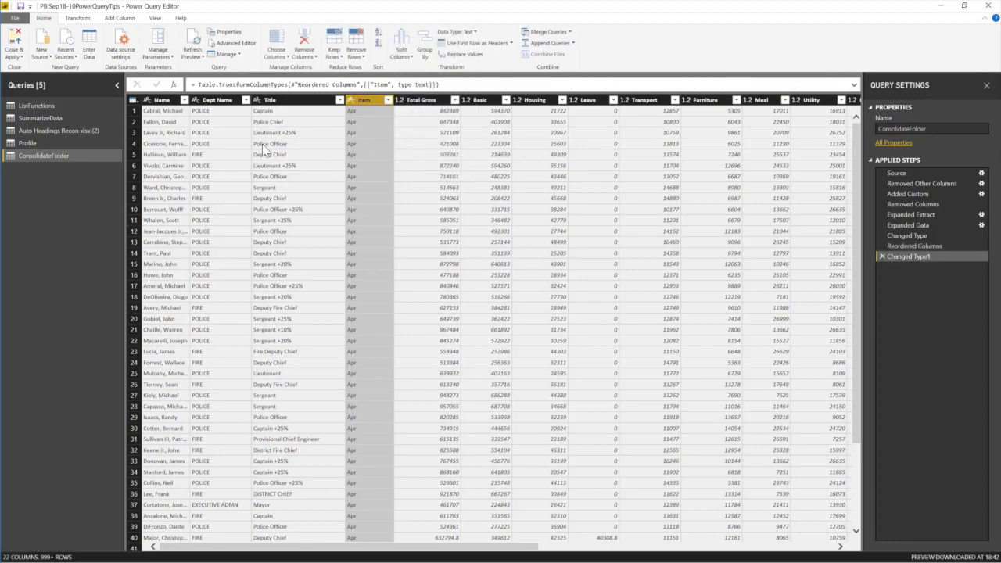
click(162, 100)
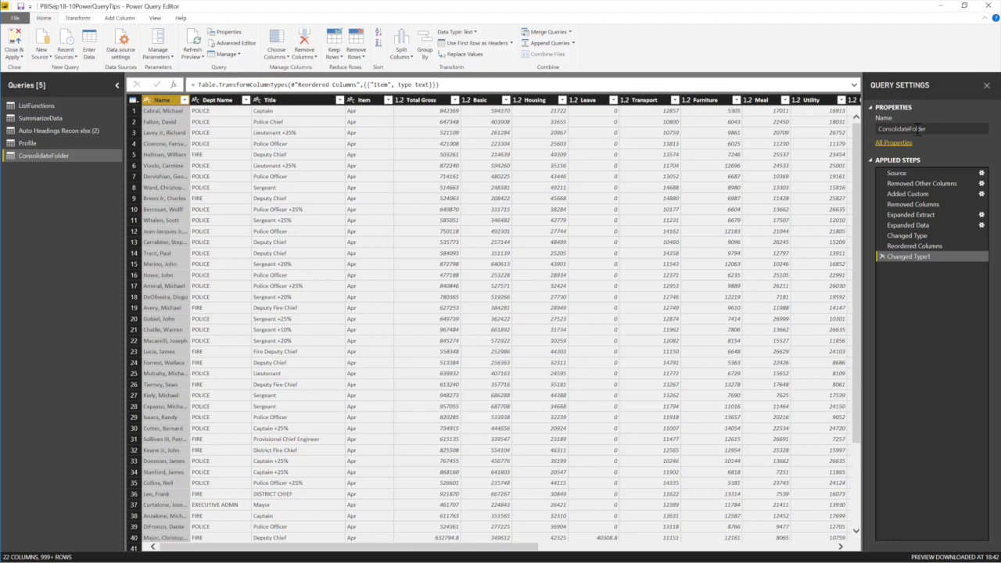
Apply the query changes without closing Power Query, reloading ConsolidateFolder, SummarizeData and Profile.
click(18, 56)
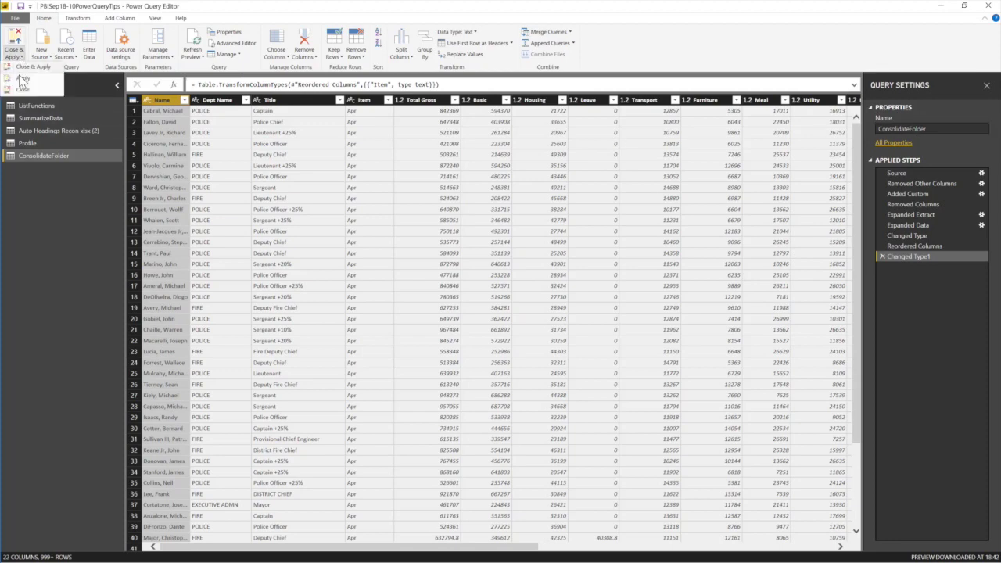
click(24, 79)
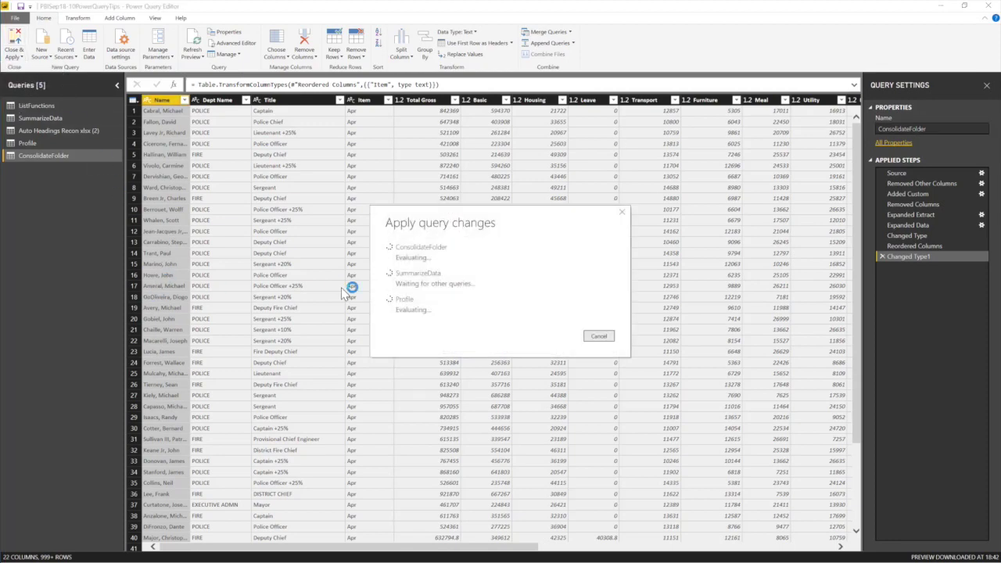